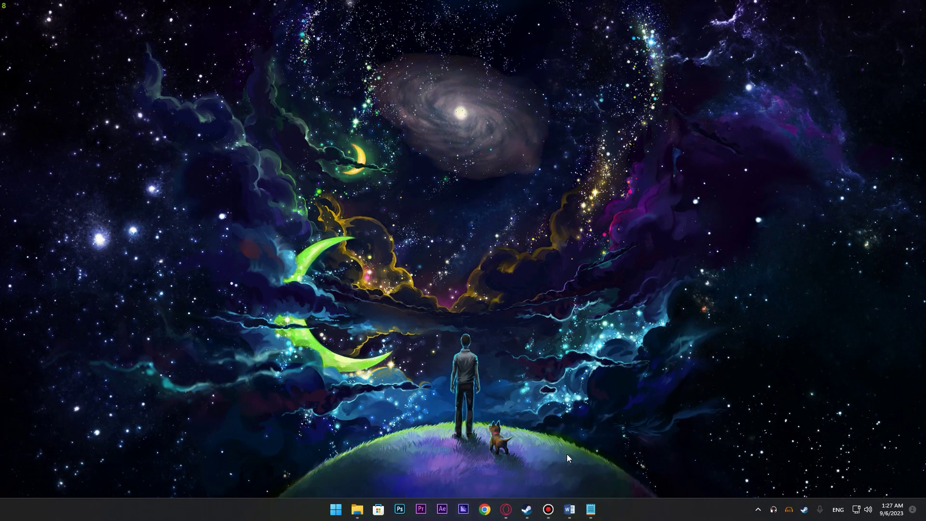
Open the Word document with the CSGO-to-CS2 bind table and compare the keypad key names in its Before and After columns.
{"action": "left_click", "coordinate": [569, 509]}
{"action": "left_click", "coordinate": [564, 327]}
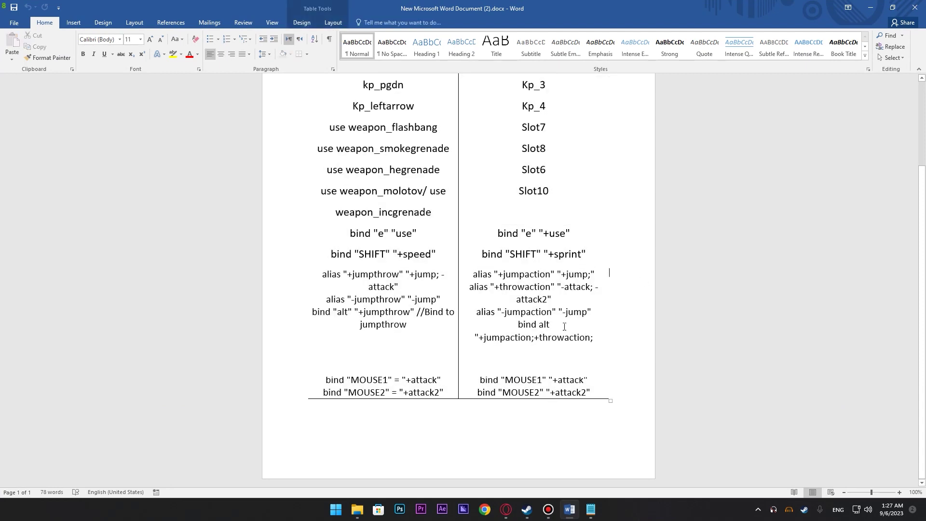
{"action": "scroll", "coordinate": [565, 327], "scroll_direction": "up", "scroll_amount": 3}
{"action": "left_click_drag", "start_coordinate": [365, 134], "coordinate": [535, 195]}
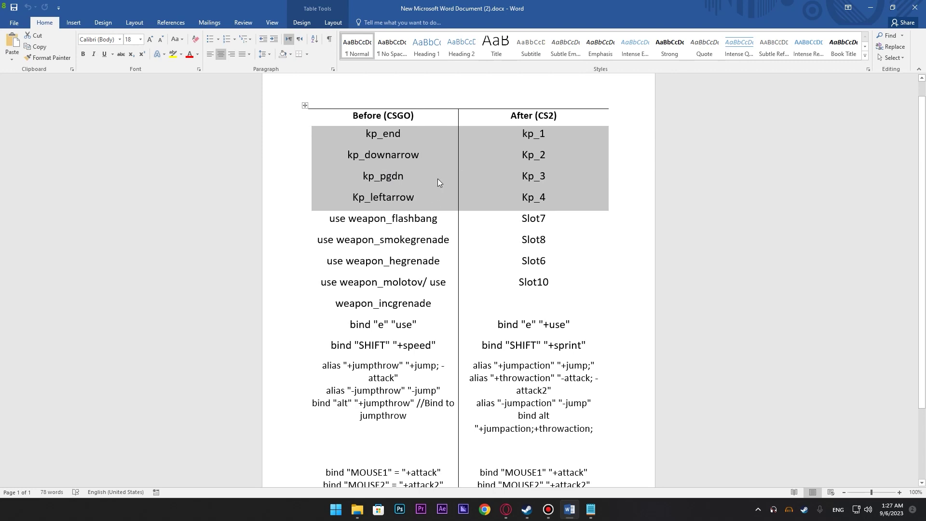
{"action": "left_click", "coordinate": [422, 155]}
{"action": "left_click_drag", "start_coordinate": [374, 138], "coordinate": [408, 198]}
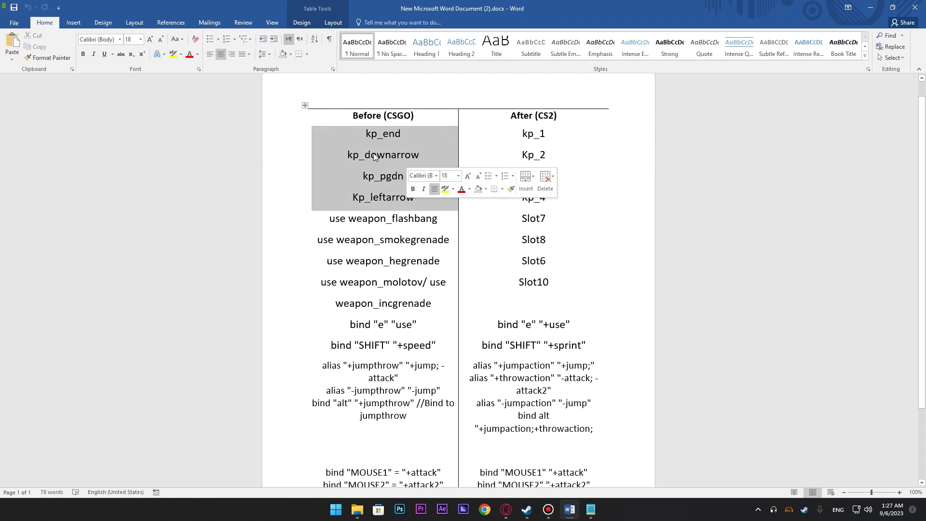
{"action": "left_click", "coordinate": [368, 134]}
{"action": "left_click_drag", "start_coordinate": [383, 135], "coordinate": [403, 136]}
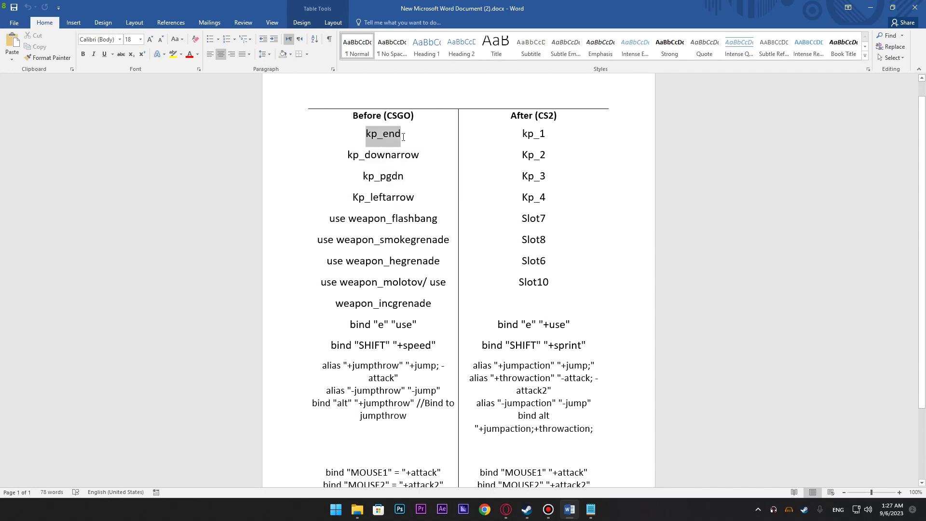
{"action": "left_click", "coordinate": [392, 156]}
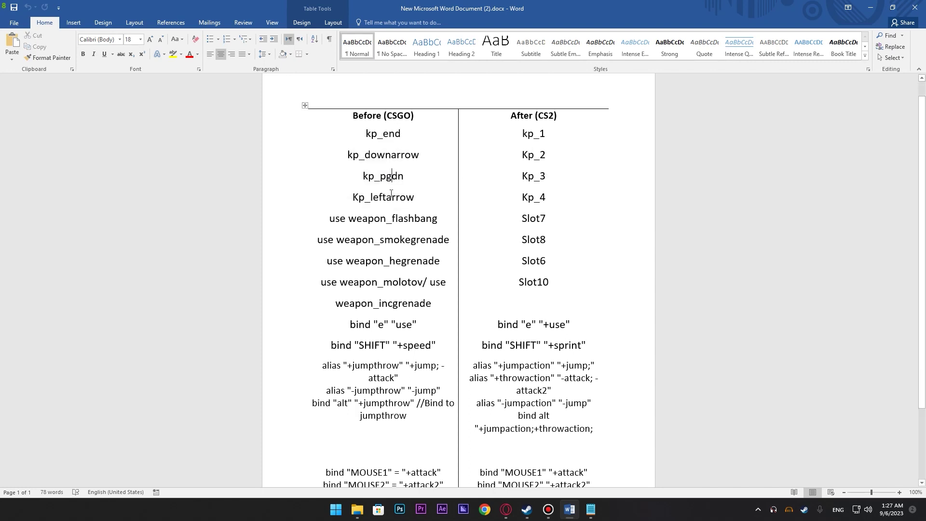
{"action": "left_click", "coordinate": [393, 196]}
{"action": "left_click_drag", "start_coordinate": [522, 134], "coordinate": [546, 189]}
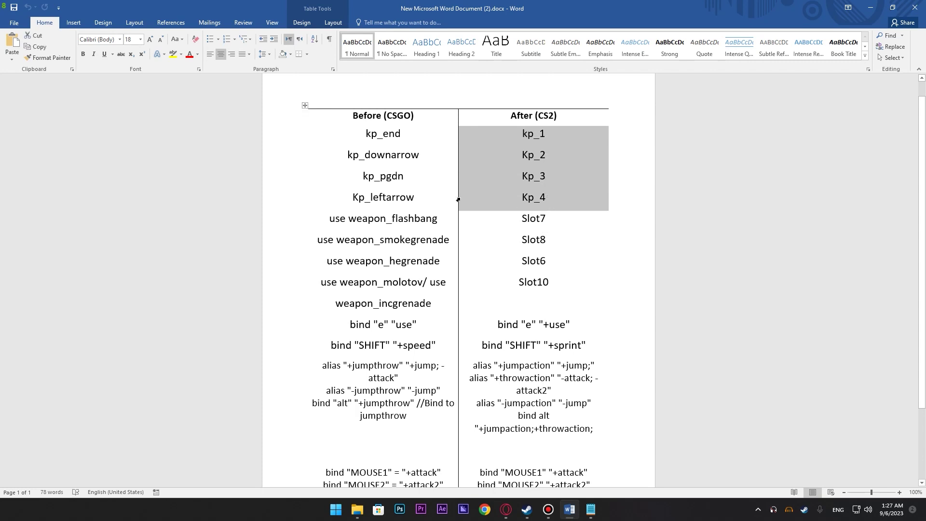
Compare the grenade, "e" use and SHIFT bind rows between the Before (CSGO) and After (CS2) columns.
{"action": "left_click", "coordinate": [415, 218]}
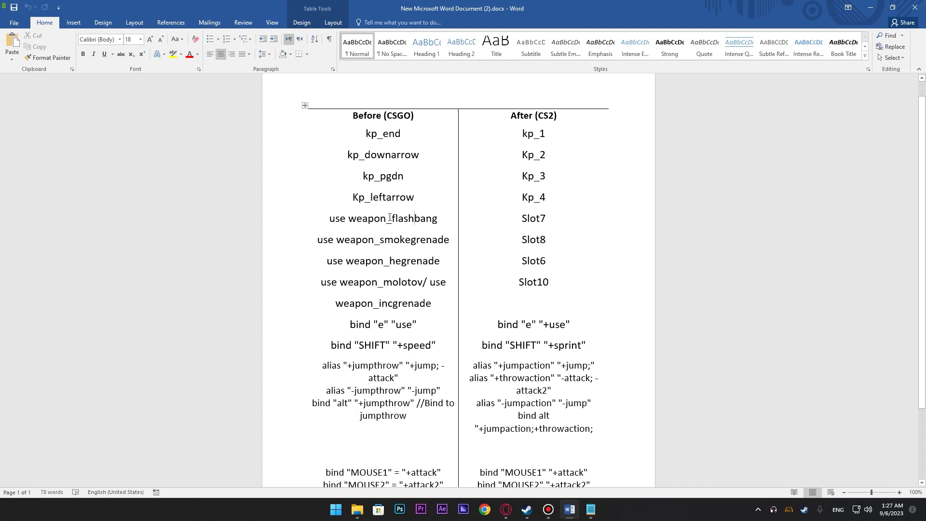
{"action": "mouse_move", "coordinate": [332, 220]}
{"action": "left_mouse_down"}
{"action": "mouse_move", "coordinate": [431, 223]}
{"action": "mouse_move", "coordinate": [337, 218]}
{"action": "left_mouse_up"}
{"action": "left_click", "coordinate": [345, 218]}
{"action": "left_click", "coordinate": [421, 221]}
{"action": "scroll", "coordinate": [410, 294], "scroll_direction": "down", "scroll_amount": 3}
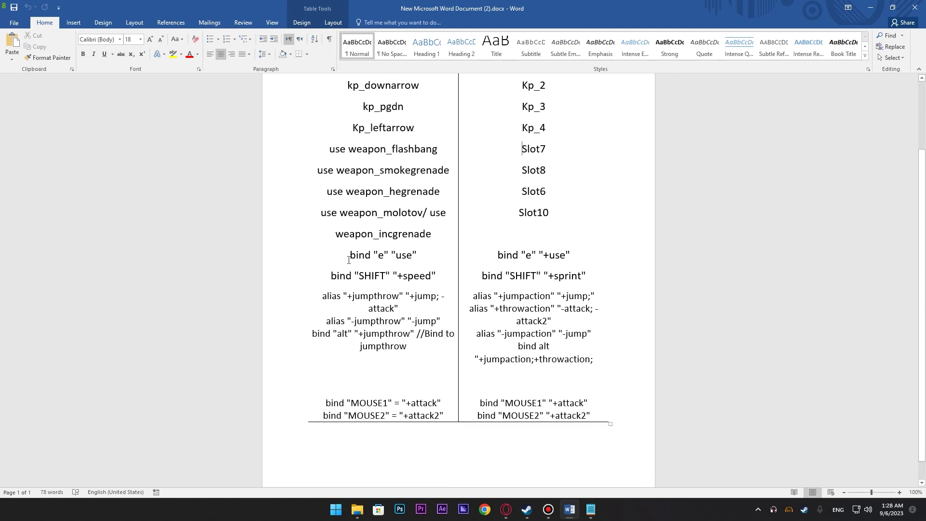
{"action": "left_click_drag", "start_coordinate": [358, 252], "coordinate": [418, 255]}
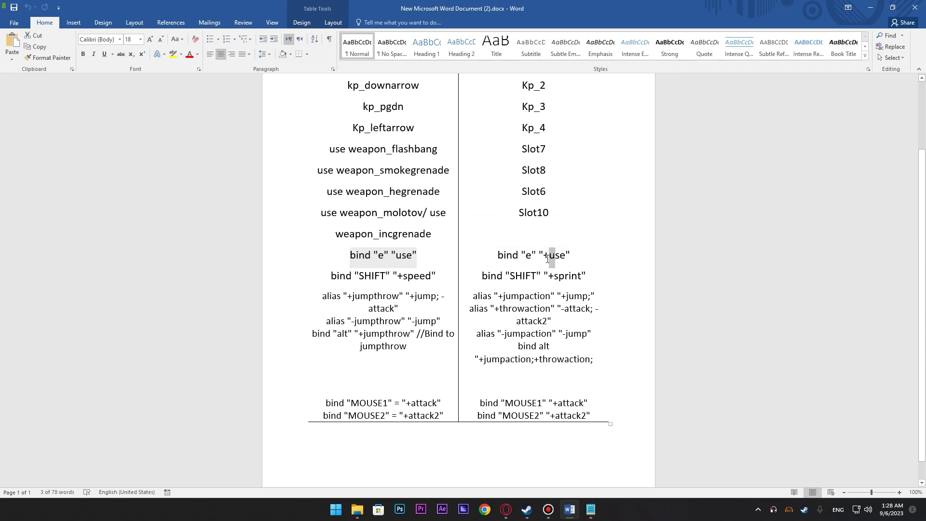
{"action": "left_click_drag", "start_coordinate": [555, 256], "coordinate": [544, 259]}
{"action": "left_click", "coordinate": [410, 271]}
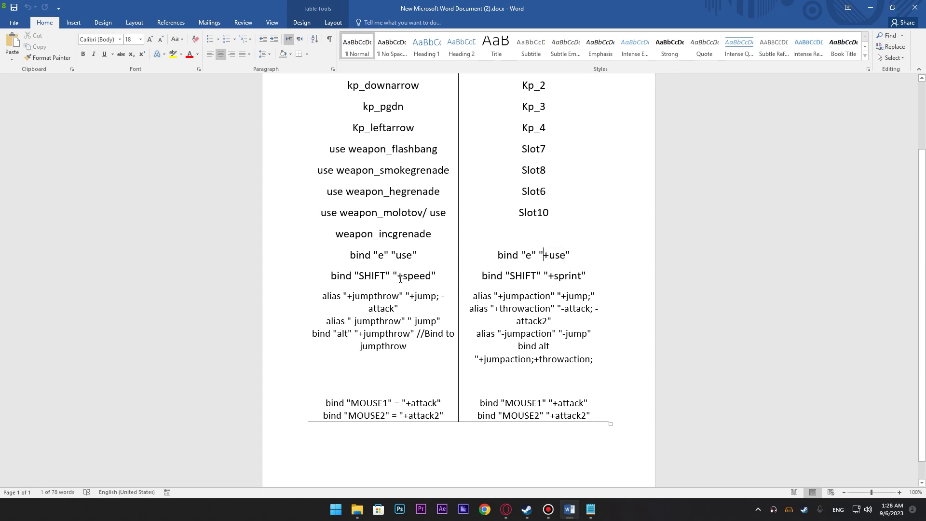
{"action": "scroll", "coordinate": [410, 272], "scroll_direction": "down", "scroll_amount": 1}
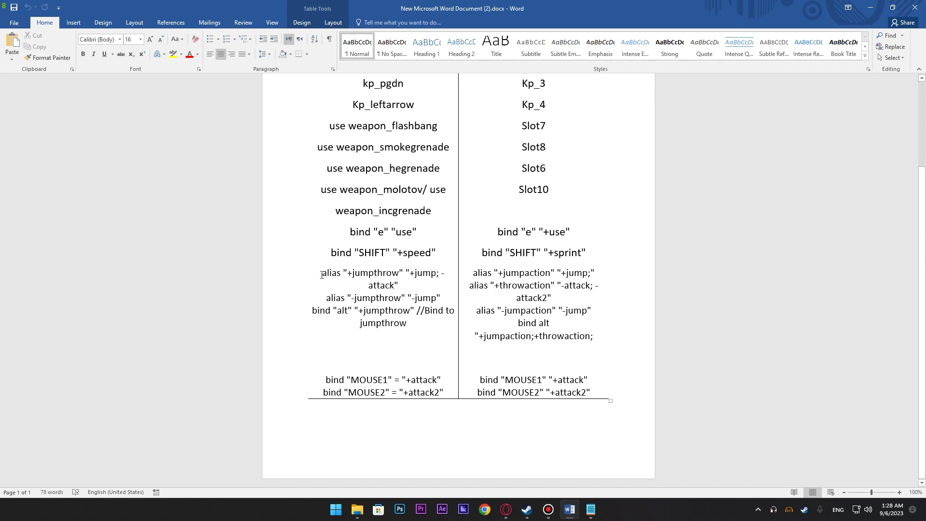
Compare the jumpthrow alias block and the MOUSE1 and MOUSE2 attack binds in the table's two columns.
{"action": "left_click_drag", "start_coordinate": [321, 275], "coordinate": [412, 322]}
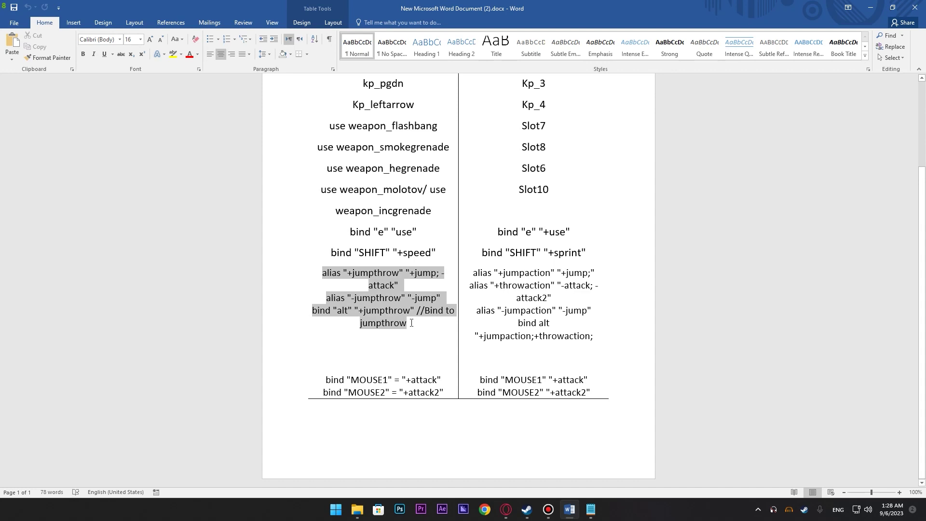
{"action": "left_click_drag", "start_coordinate": [594, 336], "coordinate": [473, 274]}
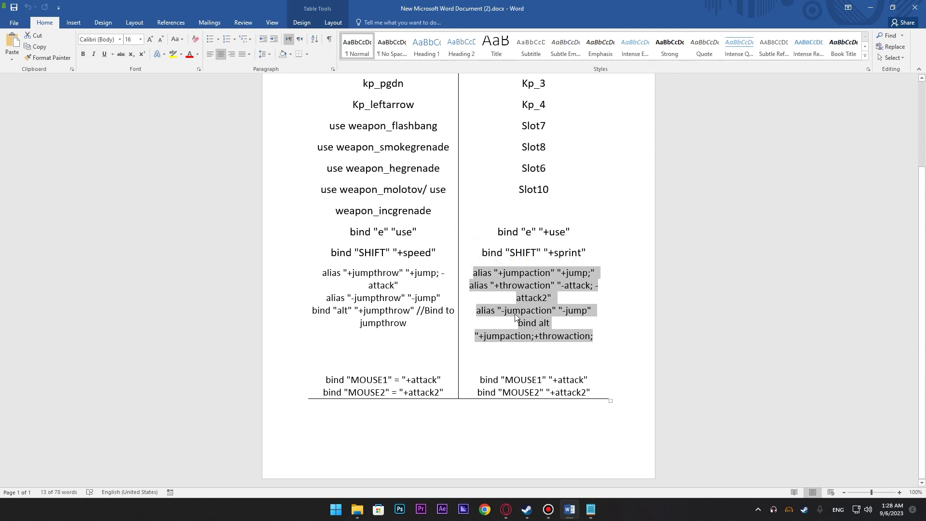
{"action": "scroll", "coordinate": [516, 316], "scroll_direction": "up", "scroll_amount": 3}
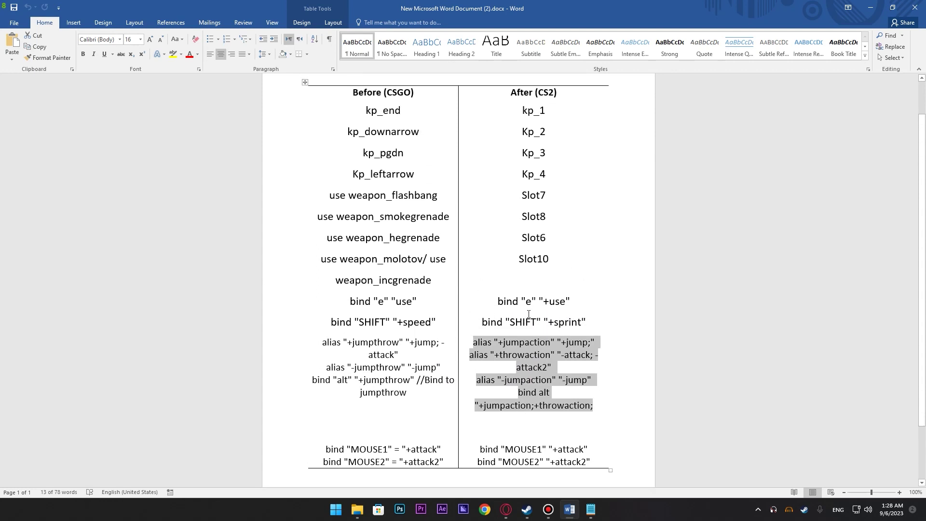
{"action": "scroll", "coordinate": [528, 314], "scroll_direction": "down", "scroll_amount": 3}
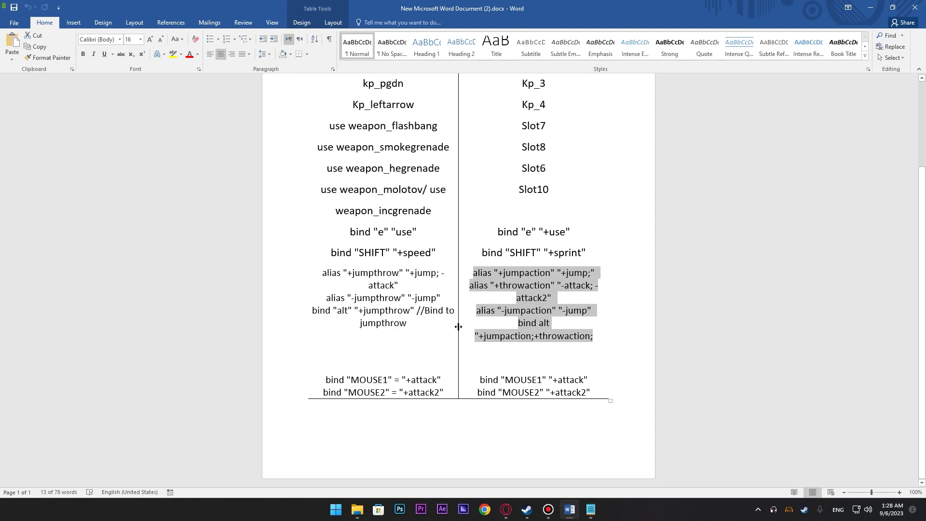
{"action": "double_click", "coordinate": [394, 392]}
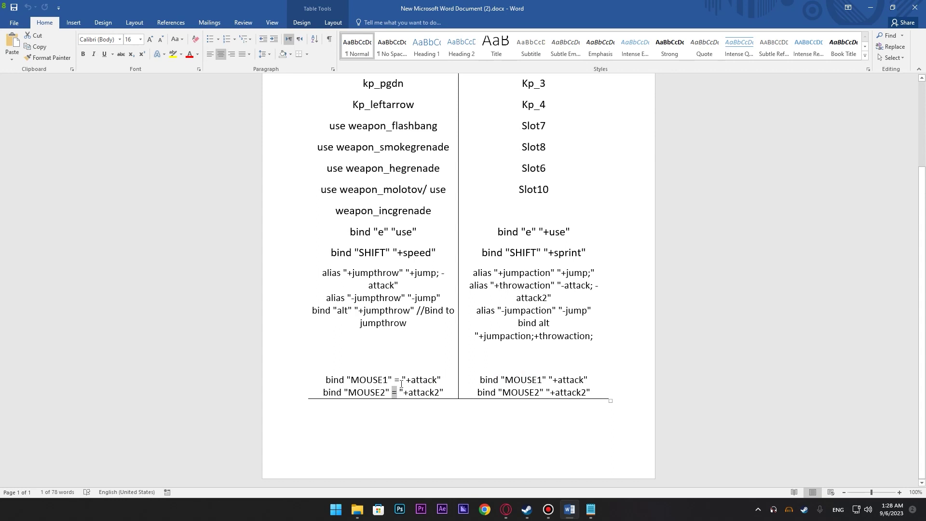
{"action": "left_click_drag", "start_coordinate": [400, 380], "coordinate": [394, 381]}
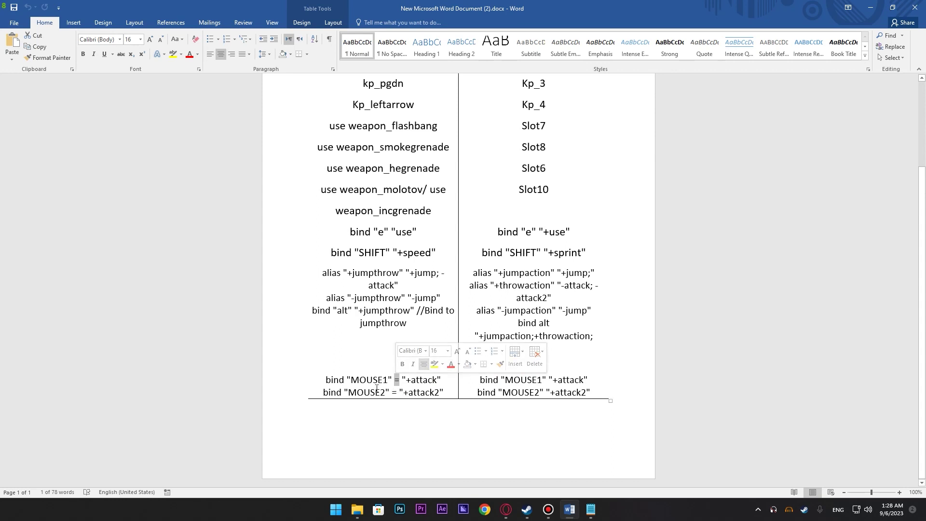
{"action": "left_click", "coordinate": [526, 386]}
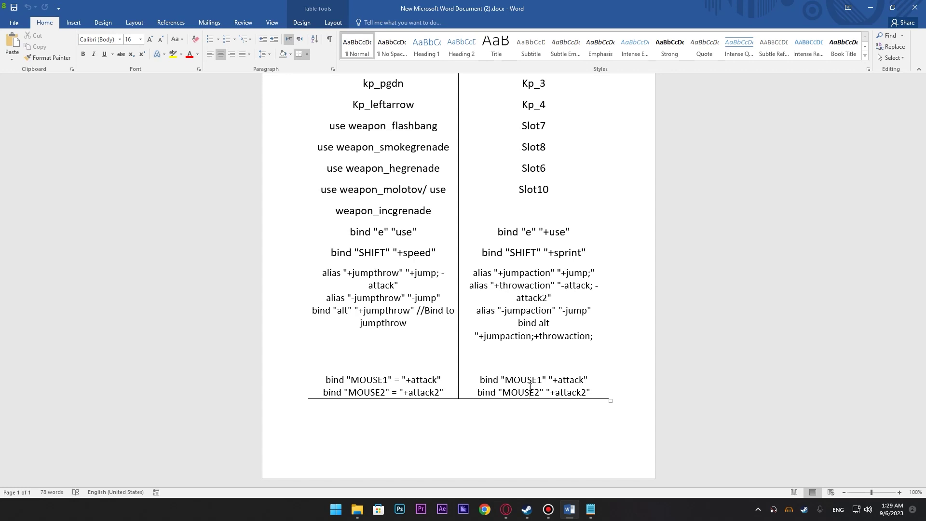
Switch to Steam and browse the local files of Counter-Strike: Global Offensive in File Explorer.
{"action": "mouse_move", "coordinate": [527, 510]}
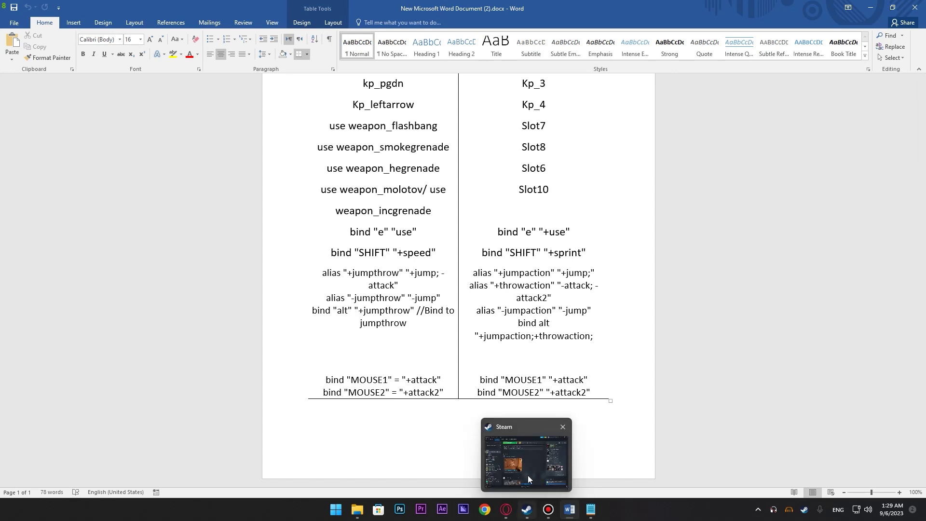
{"action": "left_click", "coordinate": [528, 476]}
{"action": "right_click", "coordinate": [370, 178]}
{"action": "mouse_move", "coordinate": [420, 251]}
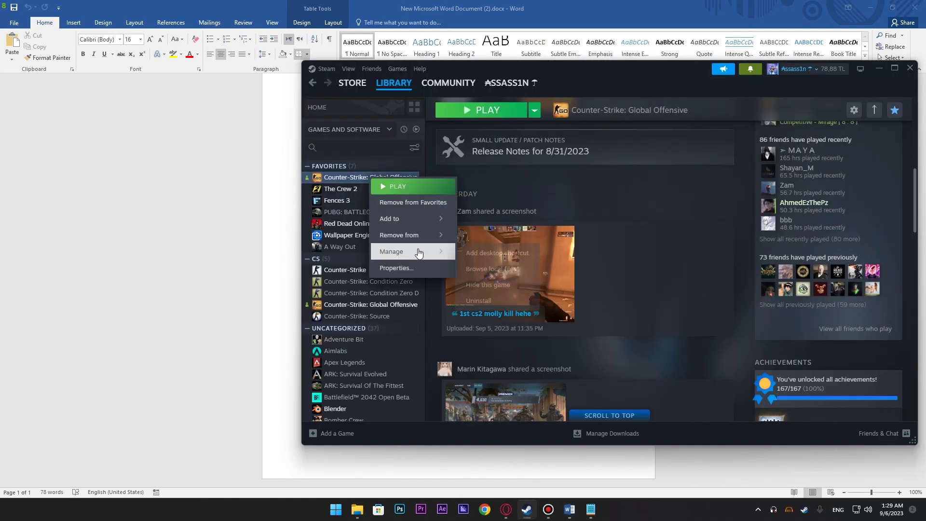
{"action": "left_click", "coordinate": [492, 268]}
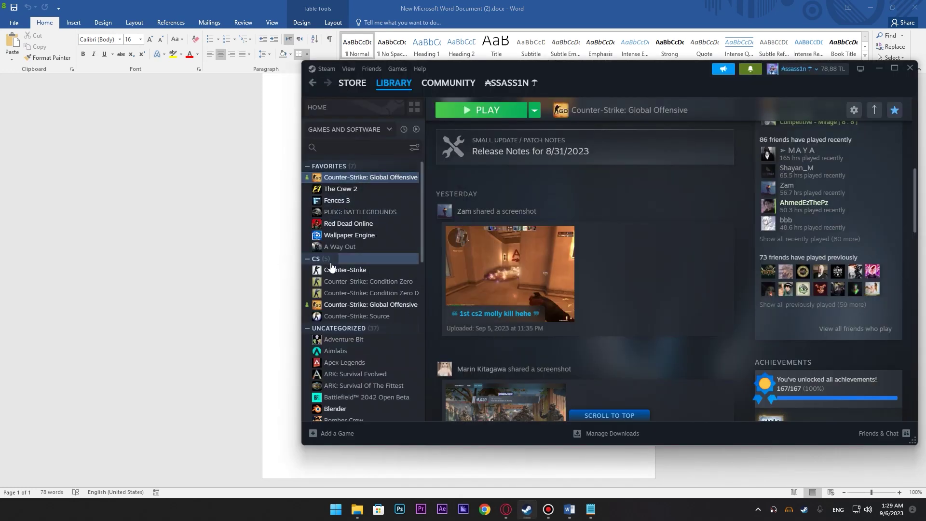
{"action": "mouse_move", "coordinate": [357, 509]}
{"action": "left_click", "coordinate": [410, 463]}
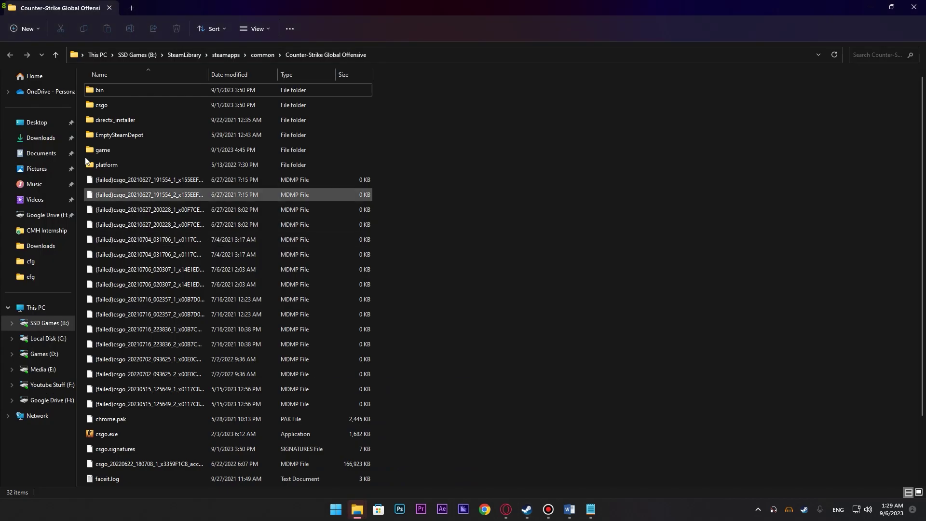
Go to the game\core\cfg folder inside the Counter-Strike Global Offensive directory.
{"action": "double_click", "coordinate": [112, 152]}
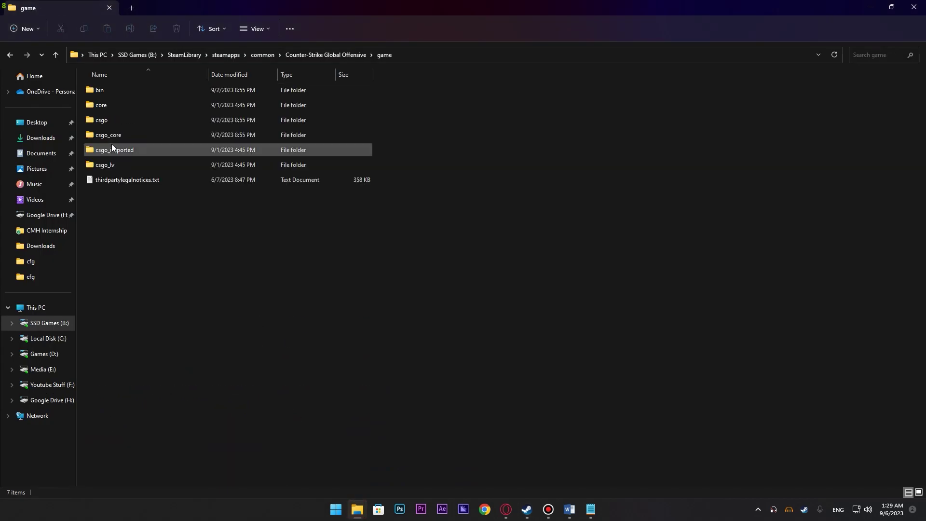
{"action": "double_click", "coordinate": [131, 106]}
{"action": "double_click", "coordinate": [137, 89]}
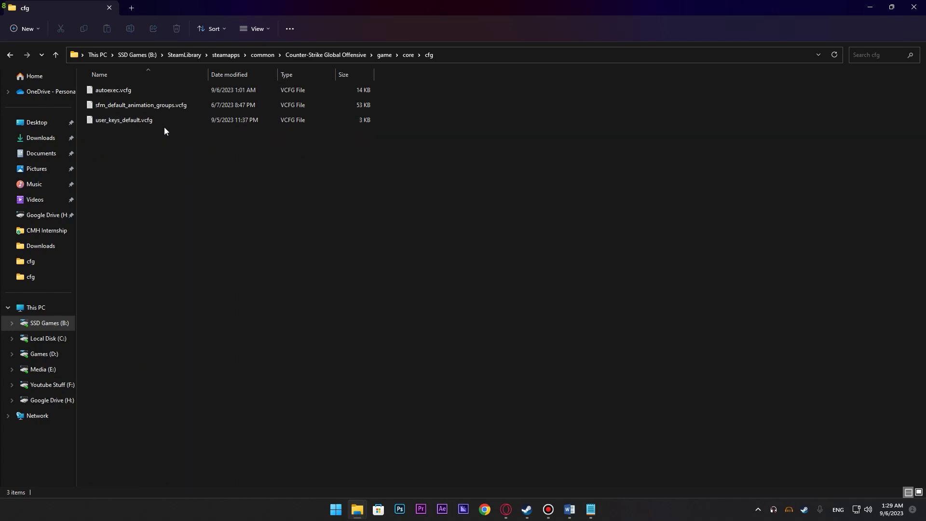
{"action": "left_click_drag", "start_coordinate": [161, 131], "coordinate": [481, 232]}
{"action": "left_click_drag", "start_coordinate": [191, 134], "coordinate": [181, 108]}
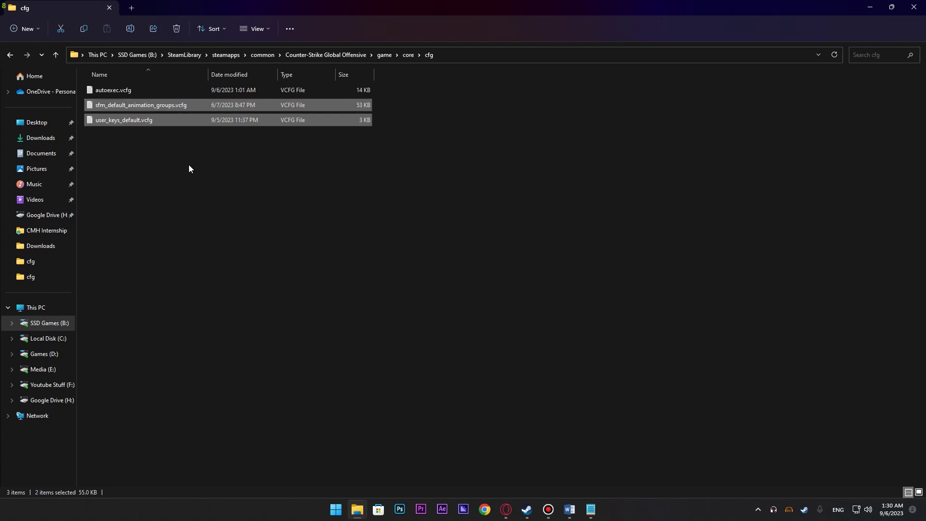
{"action": "left_click", "coordinate": [130, 90]}
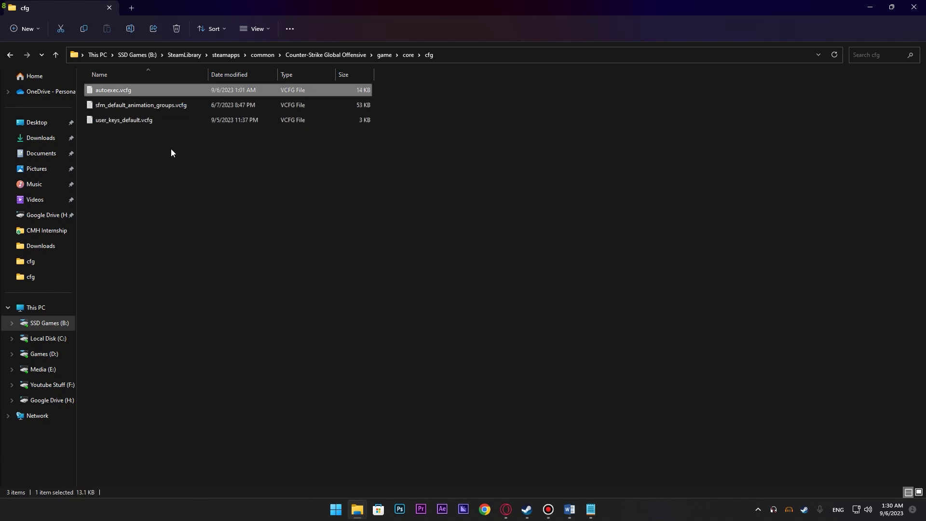
{"action": "left_click", "coordinate": [158, 135]}
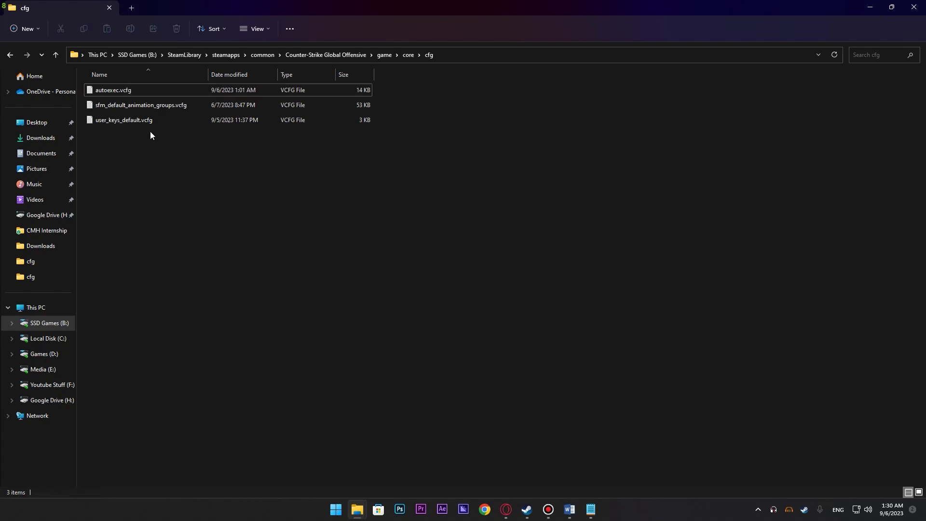
Duplicate user_keys_default.vcfg in the cfg folder and rename the copy as ez.vcfg.
{"action": "left_click_drag", "start_coordinate": [153, 122], "coordinate": [151, 144]}
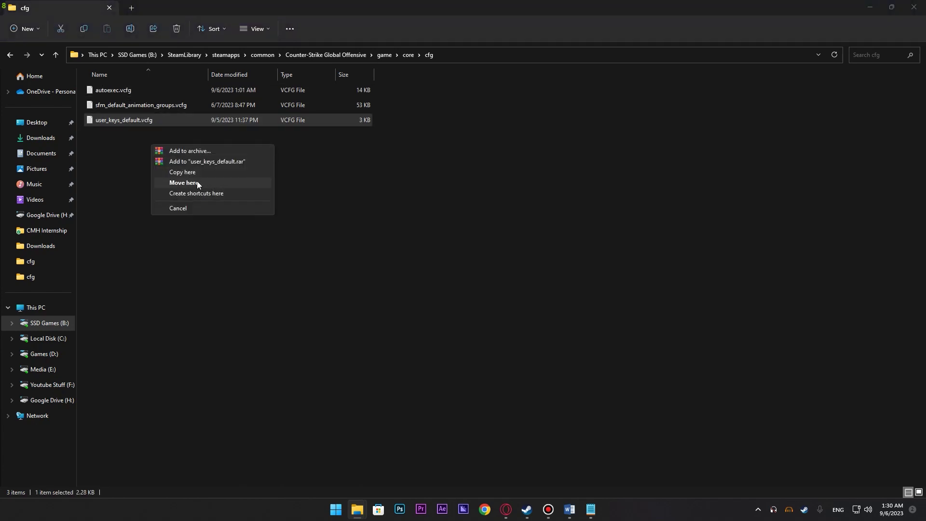
{"action": "left_click", "coordinate": [196, 176]}
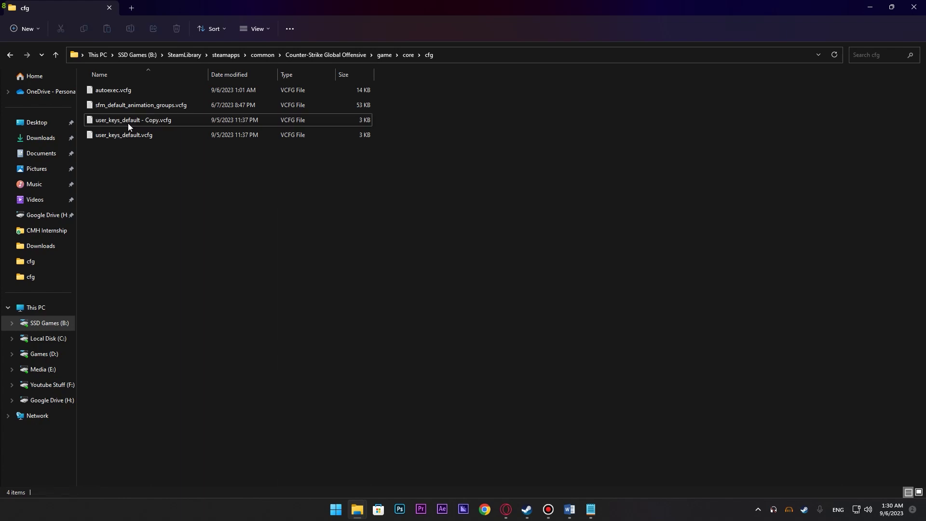
{"action": "double_click", "coordinate": [137, 118]}
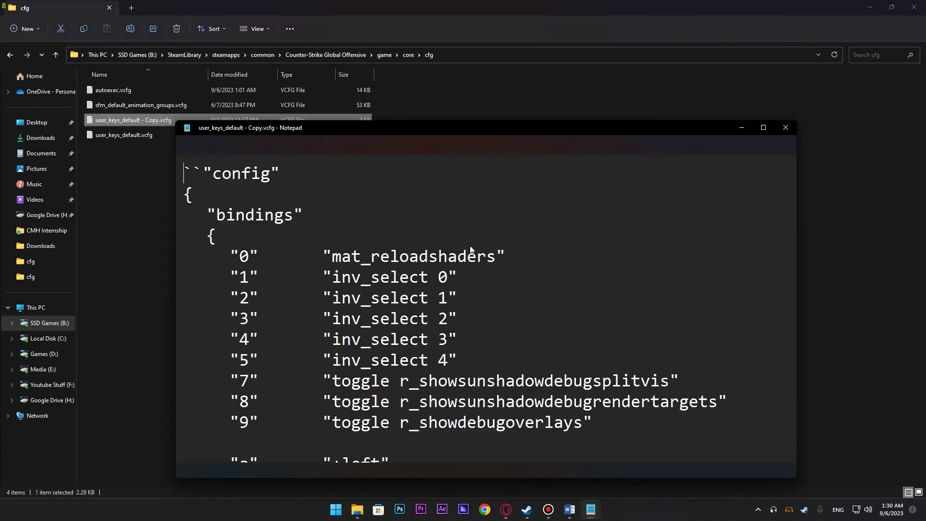
{"action": "left_click", "coordinate": [784, 127]}
{"action": "key", "text": "F2"}
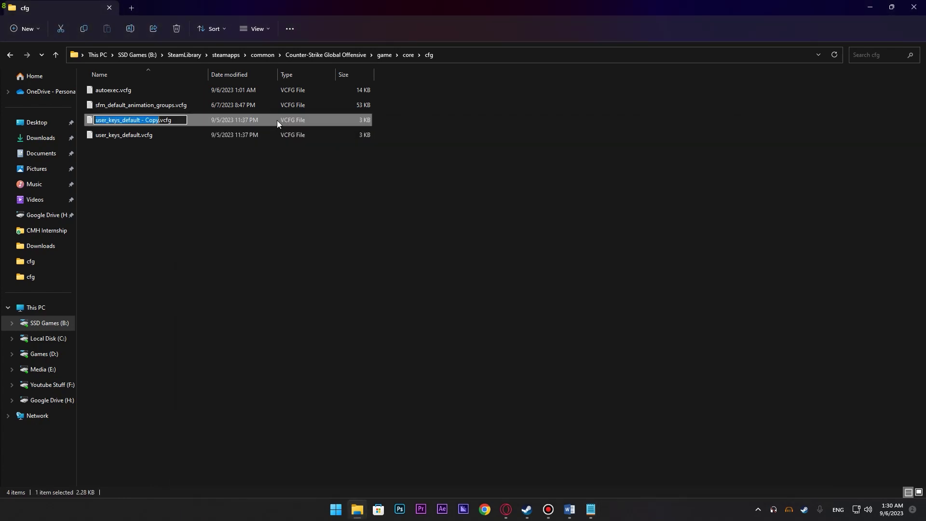
{"action": "type", "text": "ez"}
{"action": "key", "text": "Return"}
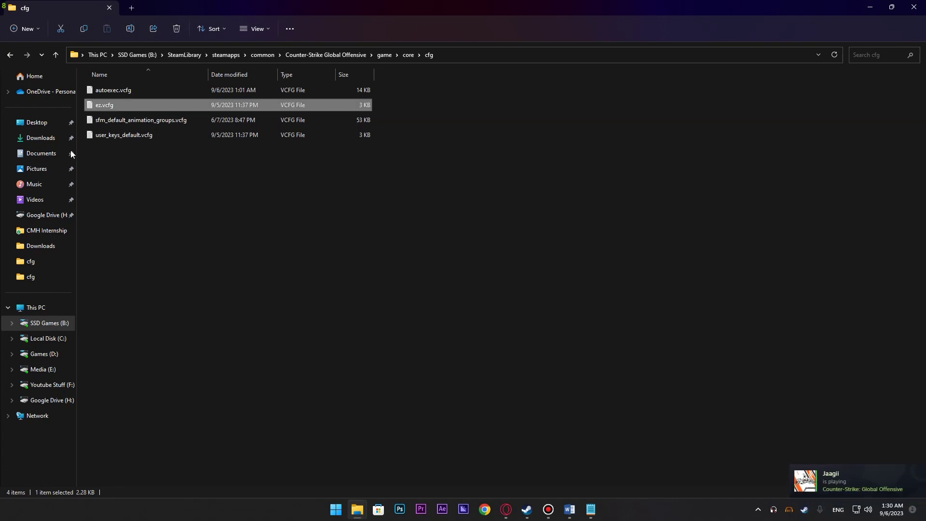
Open ez.vcfg in Notepad and delete its entire contents.
{"action": "double_click", "coordinate": [123, 110]}
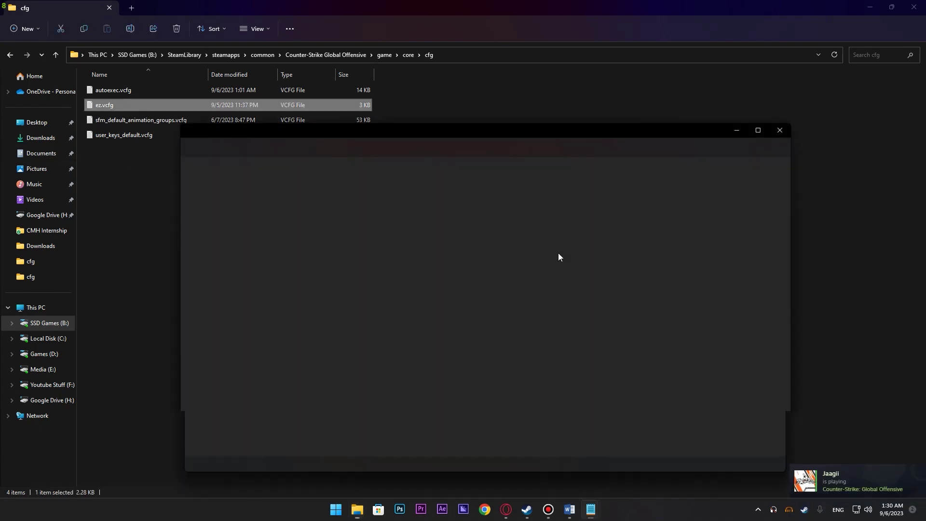
{"action": "key", "text": "ctrl+a"}
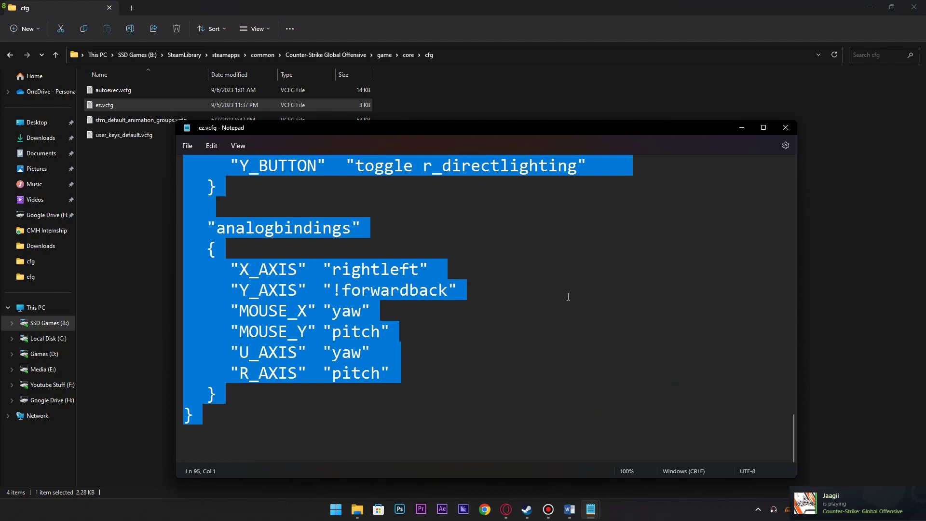
{"action": "key", "text": "BackSpace"}
{"action": "mouse_move", "coordinate": [359, 512]}
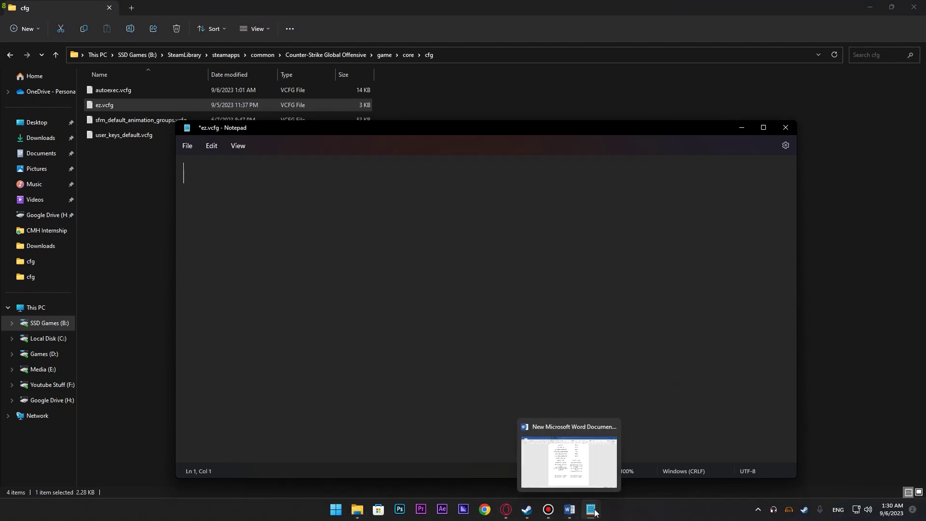
Copy the entire contents of ai.cfg and paste them into the empty ez.vcfg.
{"action": "mouse_move", "coordinate": [591, 506]}
{"action": "left_click", "coordinate": [540, 459]}
{"action": "key", "text": "ctrl+a"}
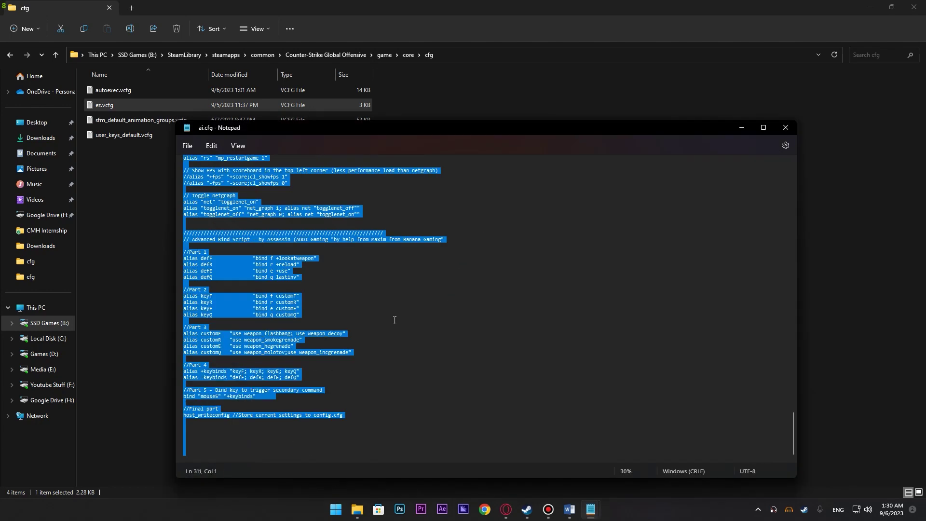
{"action": "key", "text": "ctrl+c"}
{"action": "left_click", "coordinate": [745, 130]}
{"action": "key", "text": "ctrl+v"}
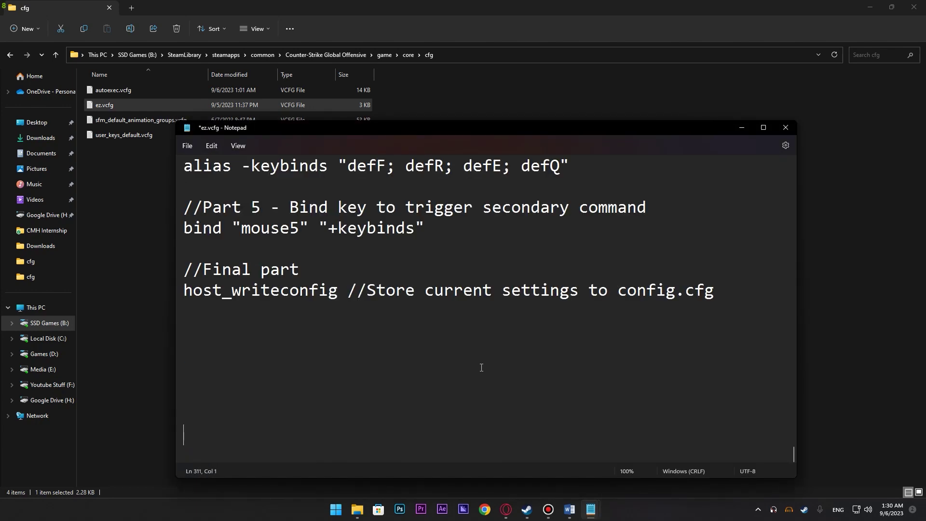
Check the pasted config text in ez.vcfg, save the file and close it.
{"action": "scroll", "coordinate": [481, 368], "scroll_direction": "down", "scroll_amount": 7}
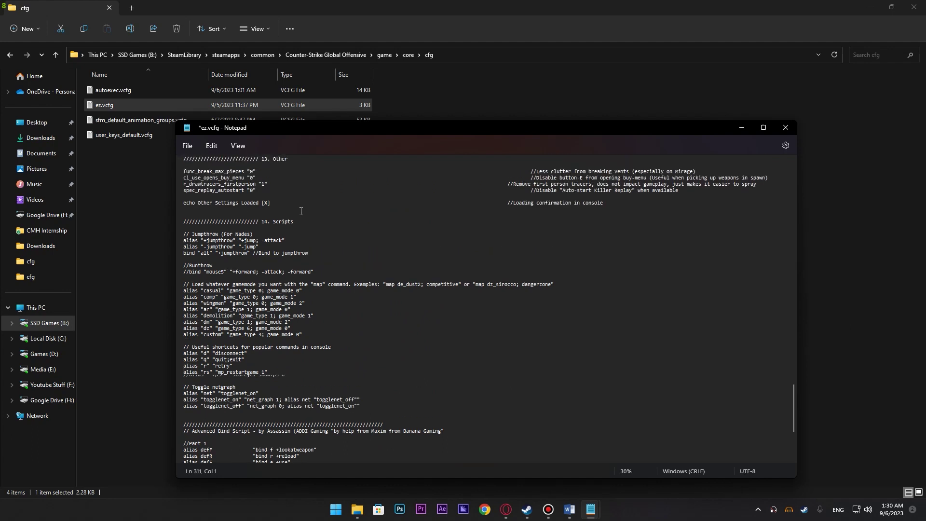
{"action": "scroll", "coordinate": [300, 211], "scroll_direction": "up", "scroll_amount": 1}
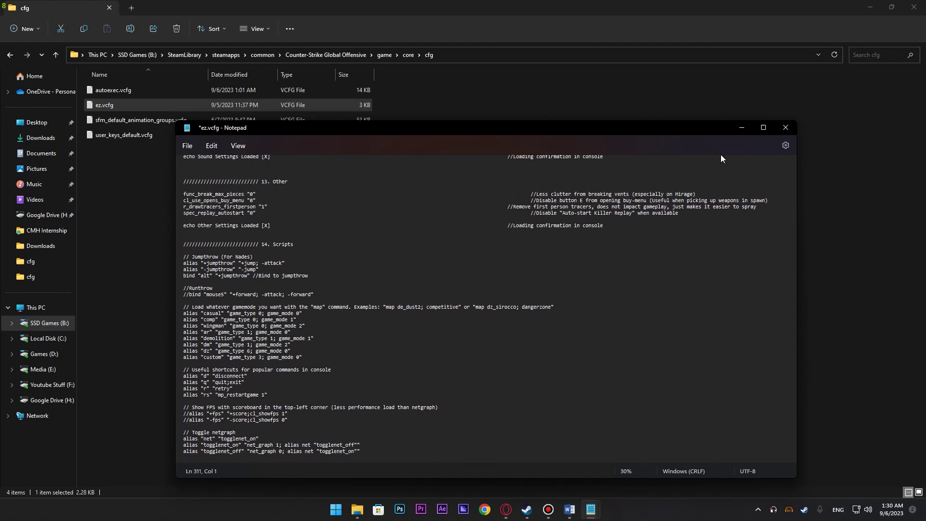
{"action": "key", "text": "ctrl+s"}
{"action": "key", "text": "alt+F4"}
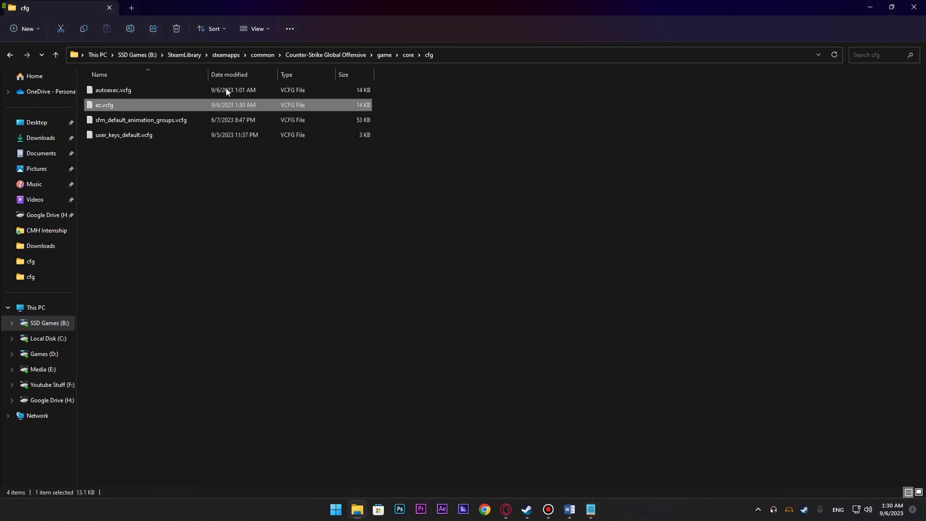
Open autoexec.vcfg from the cfg folder in Notepad and search it for "slot10".
{"action": "double_click", "coordinate": [227, 88]}
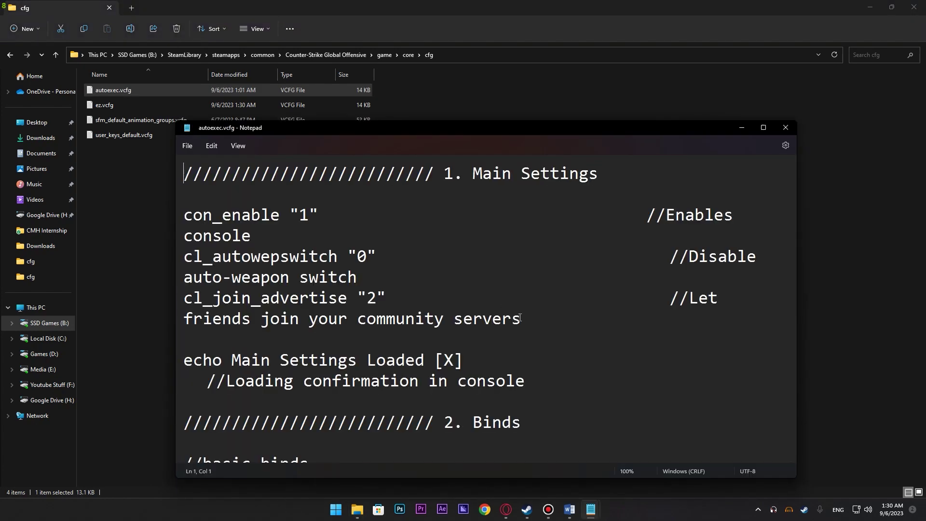
{"action": "scroll", "coordinate": [518, 316], "scroll_direction": "down", "scroll_amount": 5}
{"action": "scroll", "coordinate": [521, 315], "scroll_direction": "down", "scroll_amount": 5}
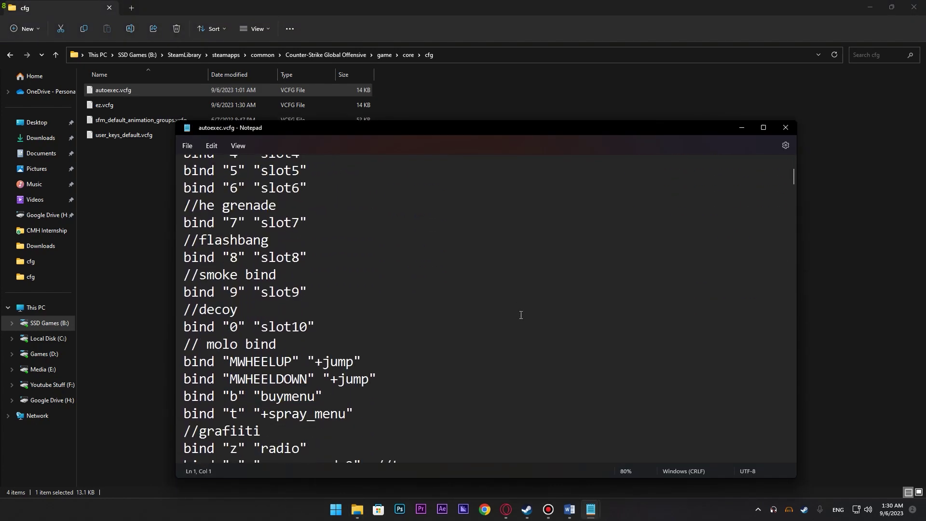
{"action": "left_click_drag", "start_coordinate": [792, 199], "coordinate": [792, 315]}
{"action": "scroll", "coordinate": [791, 316], "scroll_direction": "down", "scroll_amount": 1}
{"action": "key", "text": "ctrl+f"}
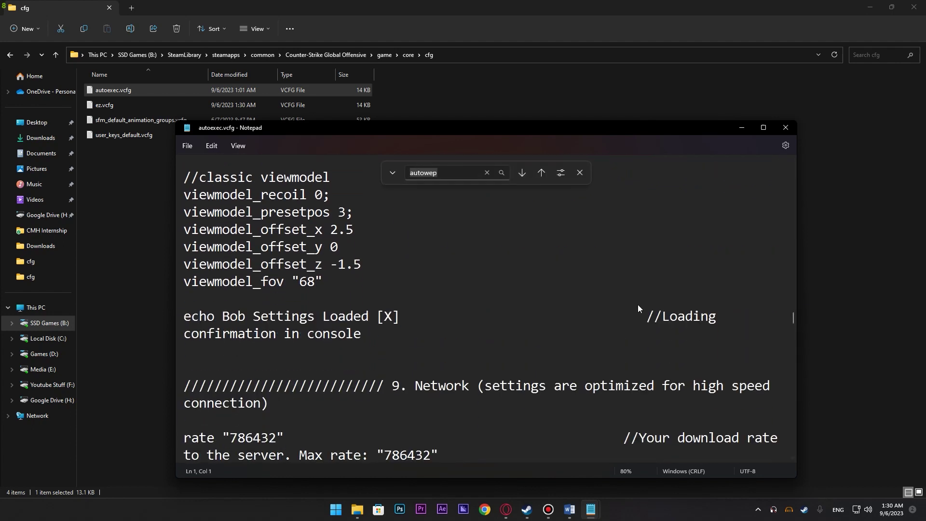
{"action": "type", "text": "slot10"}
{"action": "key", "text": "Return"}
Switch to the ai.cfg window and search it for "flashbang" to find the grenade aliases.
{"action": "mouse_move", "coordinate": [592, 511]}
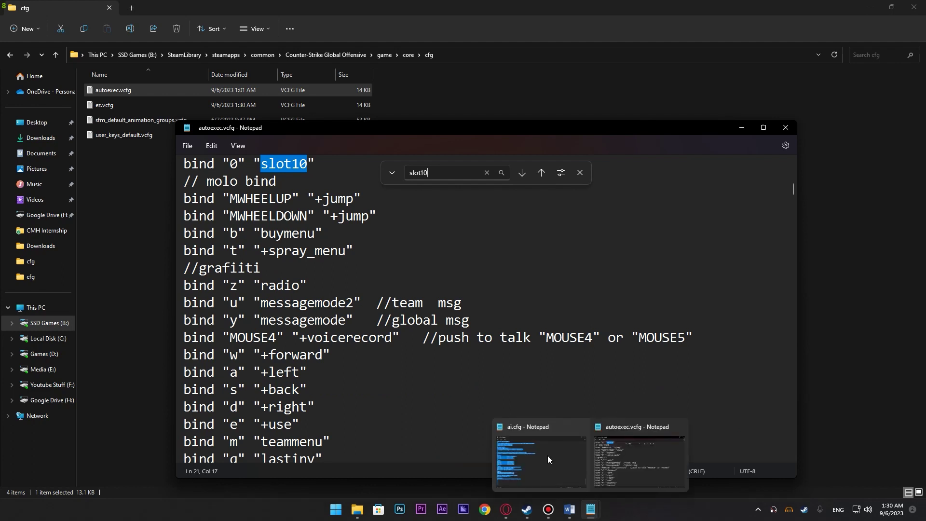
{"action": "left_click", "coordinate": [548, 455]}
{"action": "key", "text": "ctrl+f"}
{"action": "type", "text": "flas"}
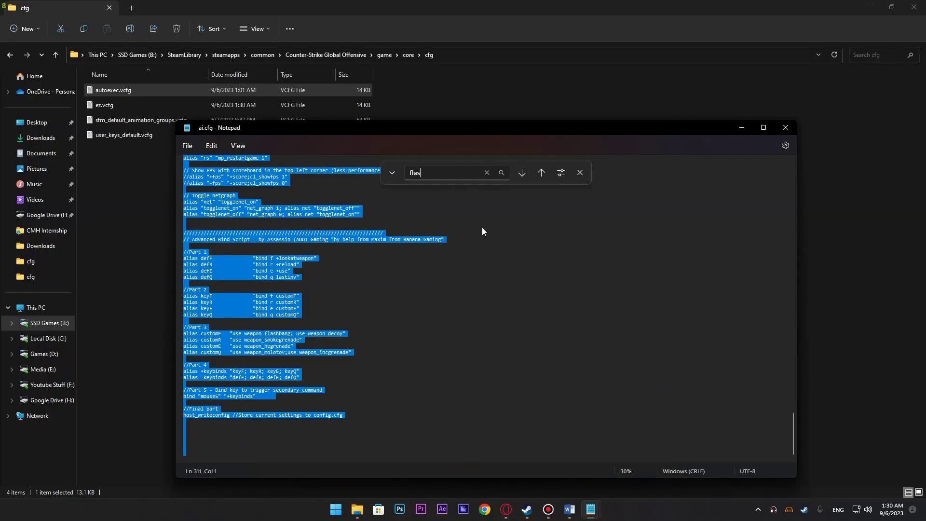
{"action": "type", "text": "hbang"}
{"action": "key", "text": "Return"}
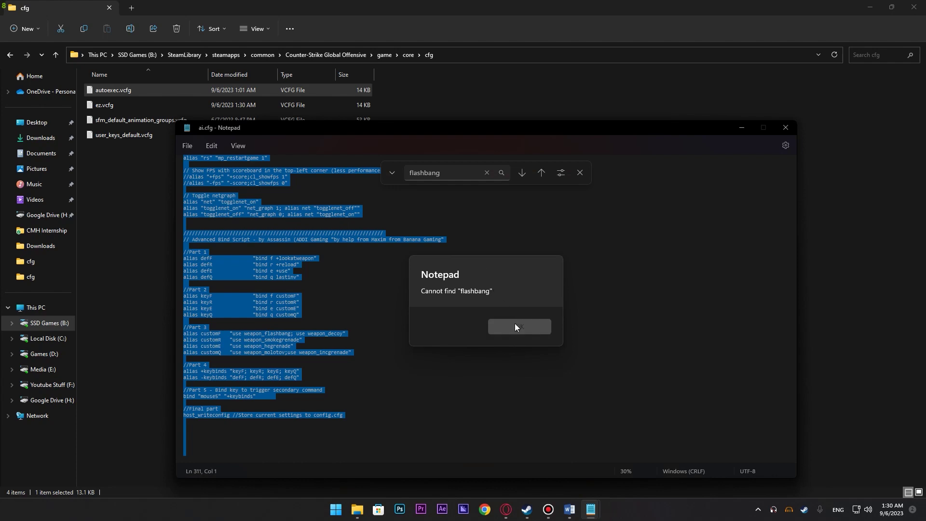
{"action": "left_click", "coordinate": [545, 326]}
{"action": "left_click", "coordinate": [522, 173]}
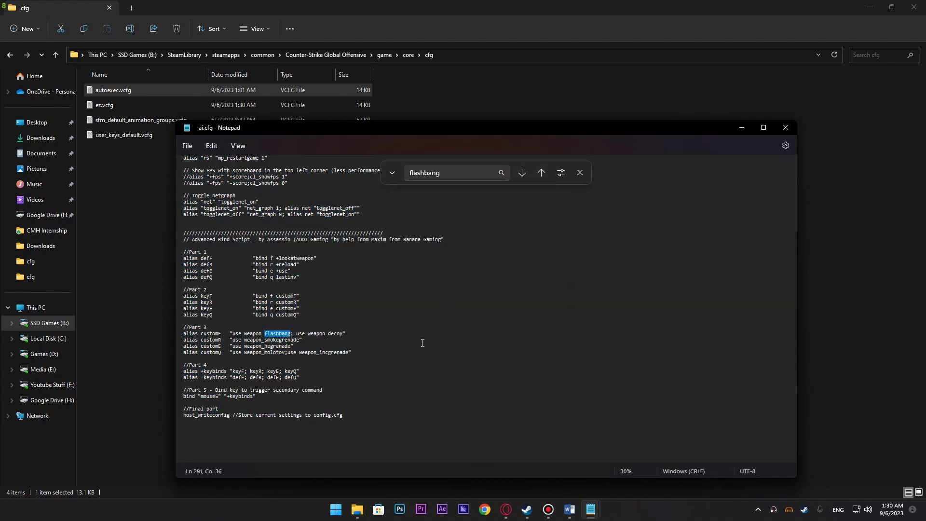
{"action": "left_click", "coordinate": [396, 357]}
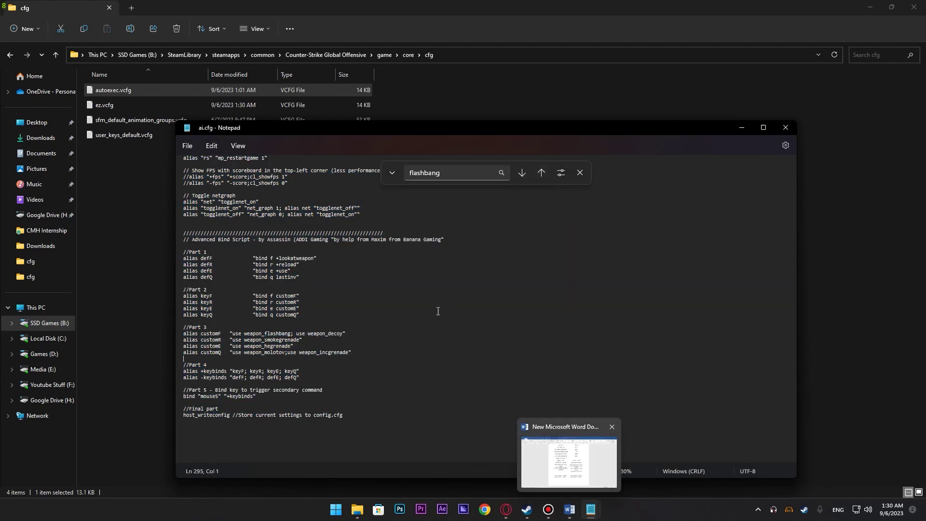
Place ai.cfg and autoexec.vcfg side by side and find the slot10 alias under Part 3 of autoexec.vcfg.
{"action": "key", "text": "super+Left"}
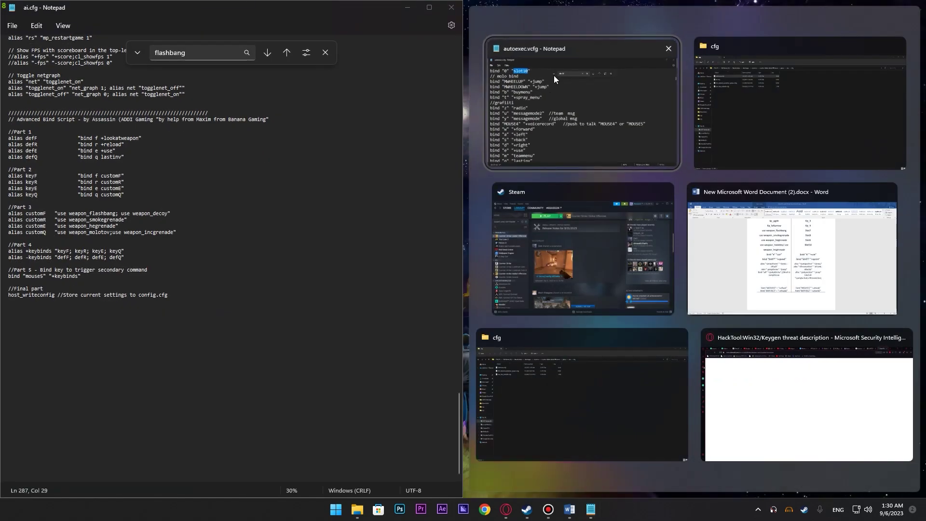
{"action": "left_click", "coordinate": [554, 76]}
{"action": "scroll", "coordinate": [250, 283], "scroll_direction": "up", "scroll_amount": 1}
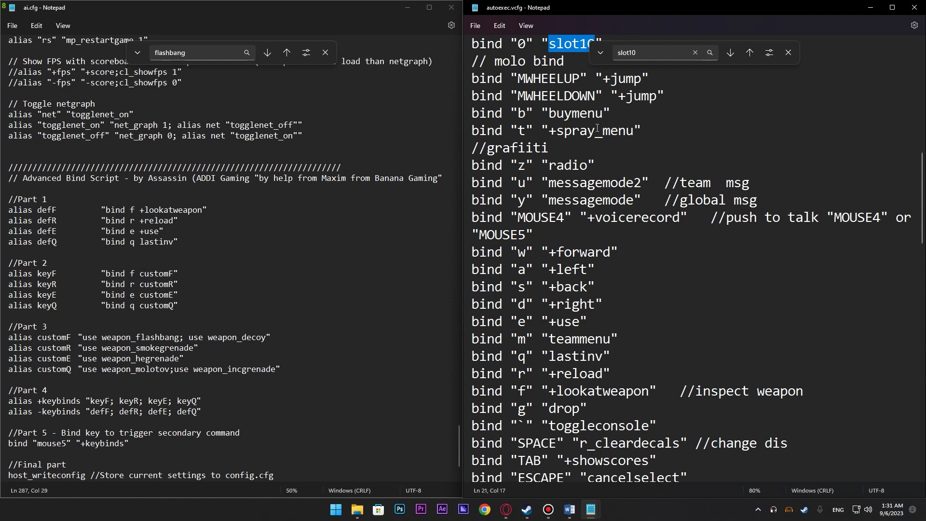
{"action": "left_click", "coordinate": [731, 52]}
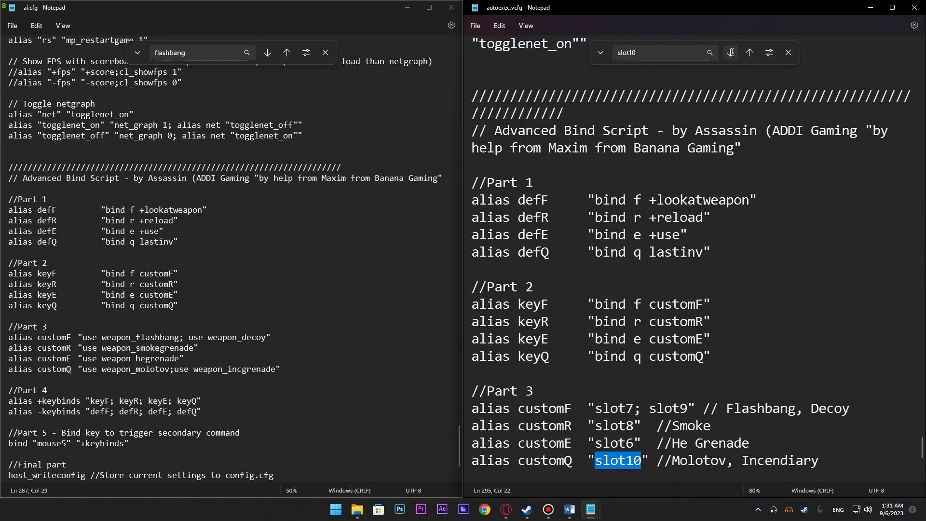
{"action": "scroll", "coordinate": [627, 193], "scroll_direction": "down", "scroll_amount": 3}
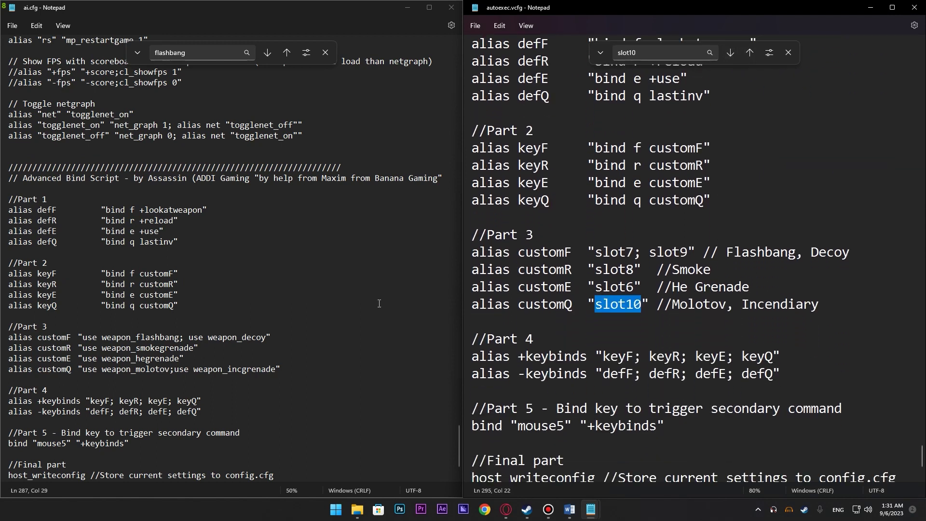
{"action": "scroll", "coordinate": [234, 315], "scroll_direction": "down", "scroll_amount": 1}
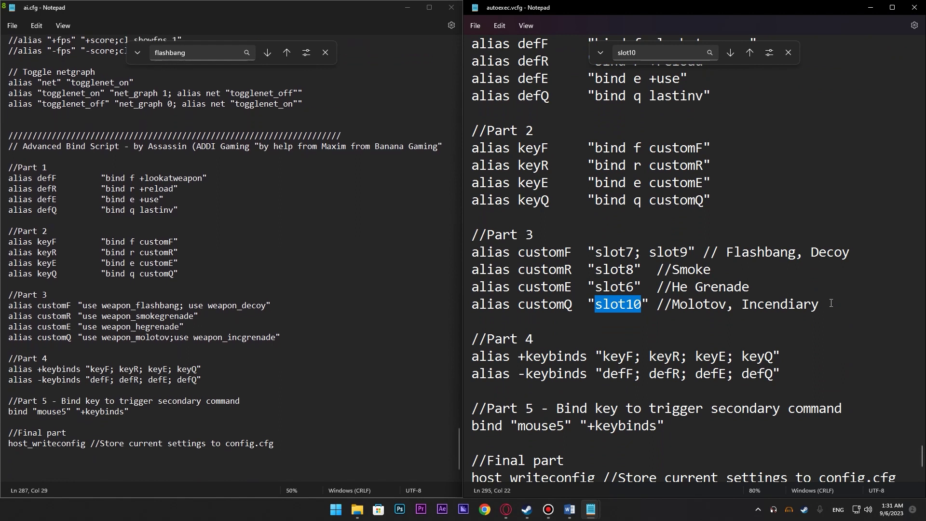
Compare the four Part 3 grenade aliases in ai.cfg with their slot-based equivalents in autoexec.vcfg.
{"action": "left_click_drag", "start_coordinate": [830, 303], "coordinate": [471, 252]}
{"action": "left_click_drag", "start_coordinate": [301, 343], "coordinate": [8, 305]}
{"action": "scroll", "coordinate": [101, 330], "scroll_direction": "up", "scroll_amount": 2, "text": "ctrl"}
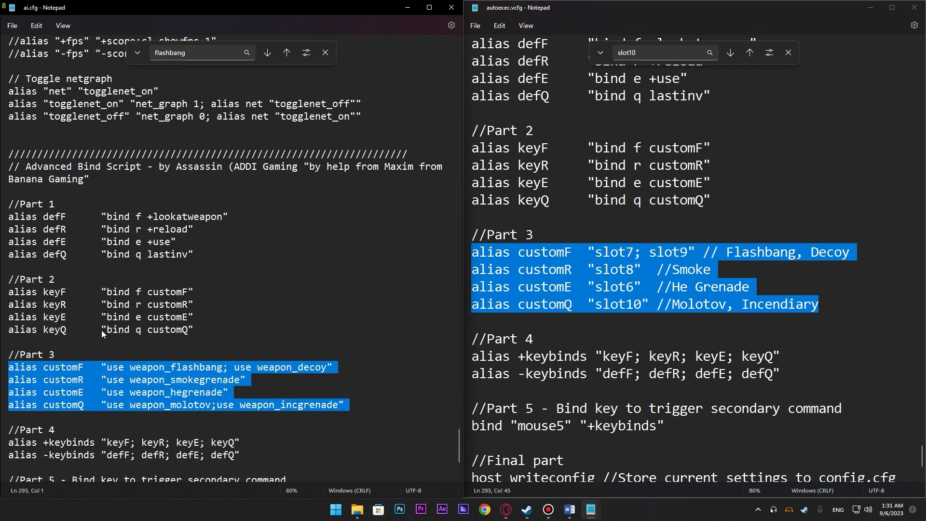
{"action": "scroll", "coordinate": [82, 345], "scroll_direction": "up", "scroll_amount": 1, "text": "ctrl"}
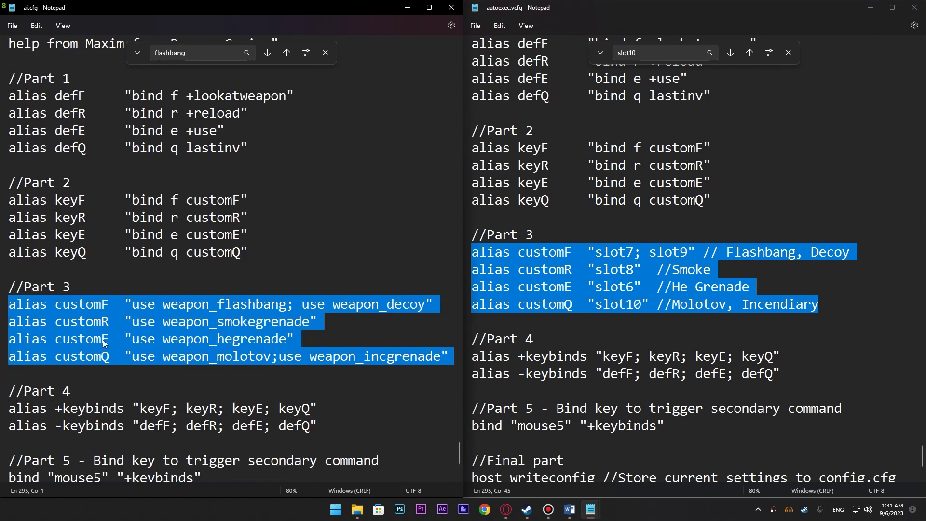
{"action": "scroll", "coordinate": [103, 339], "scroll_direction": "down", "scroll_amount": 1}
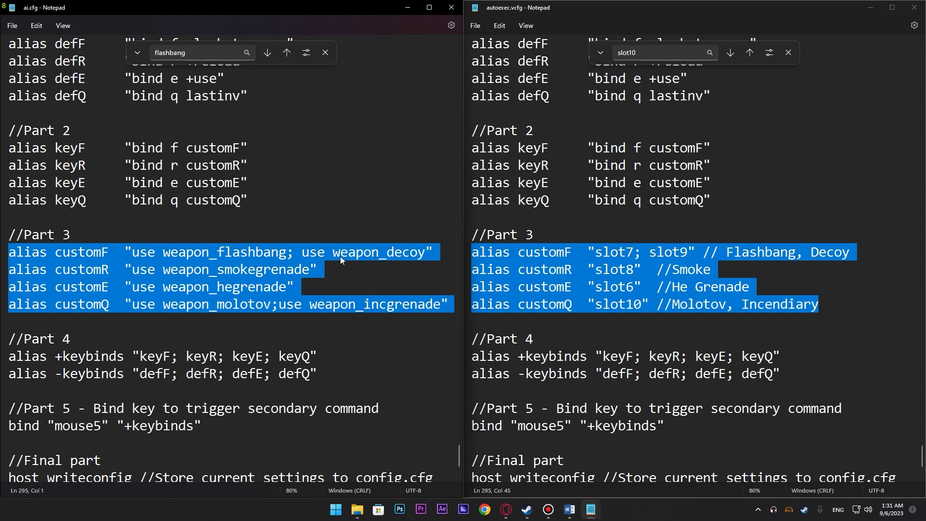
{"action": "left_click", "coordinate": [651, 254]}
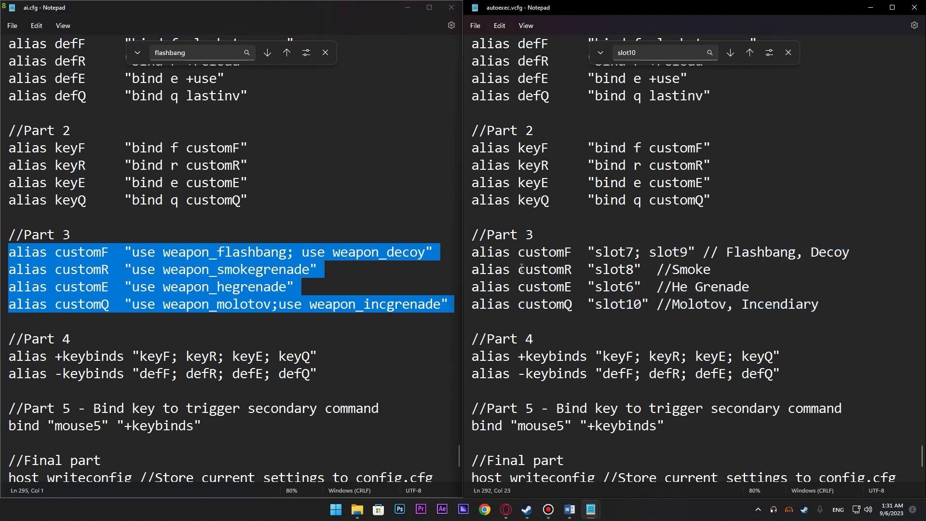
{"action": "left_click_drag", "start_coordinate": [588, 304], "coordinate": [471, 253]}
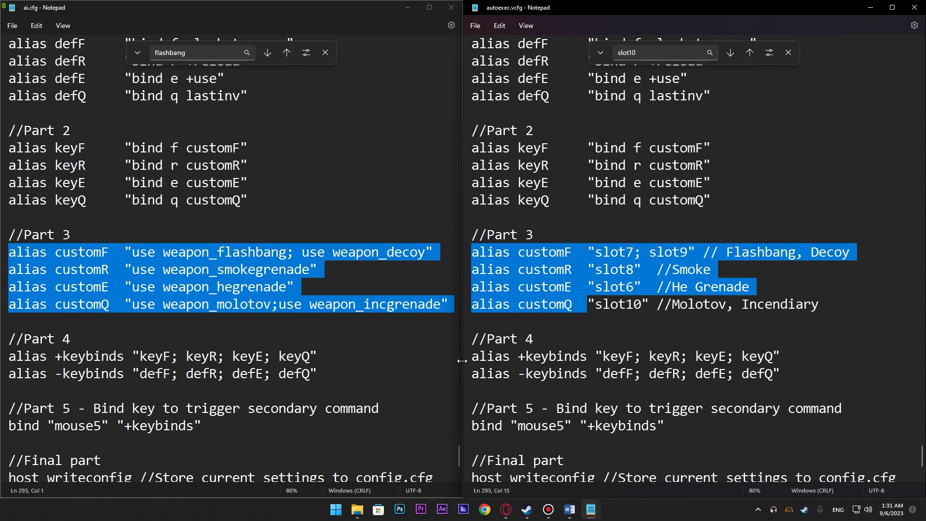
{"action": "scroll", "coordinate": [288, 307], "scroll_direction": "up", "scroll_amount": 2}
{"action": "scroll", "coordinate": [289, 307], "scroll_direction": "down", "scroll_amount": 2}
{"action": "left_click", "coordinate": [624, 287]}
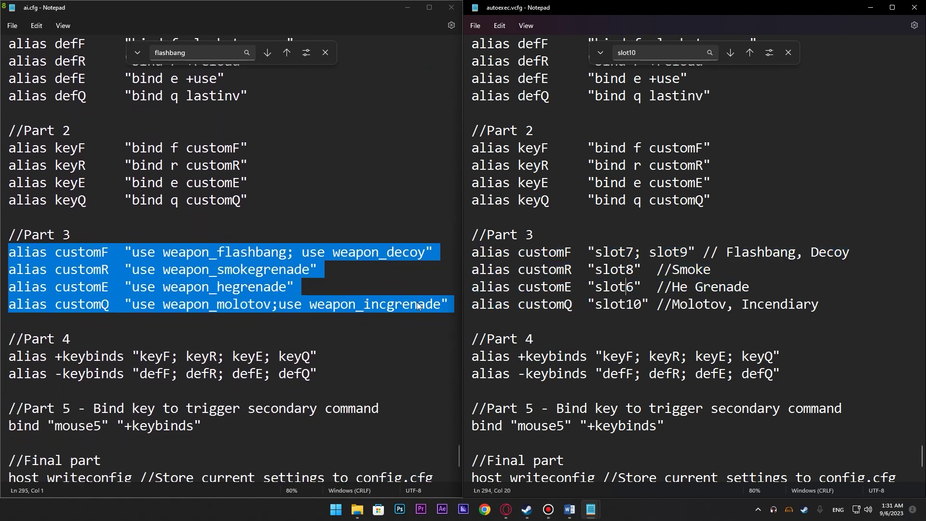
{"action": "left_click", "coordinate": [357, 308]}
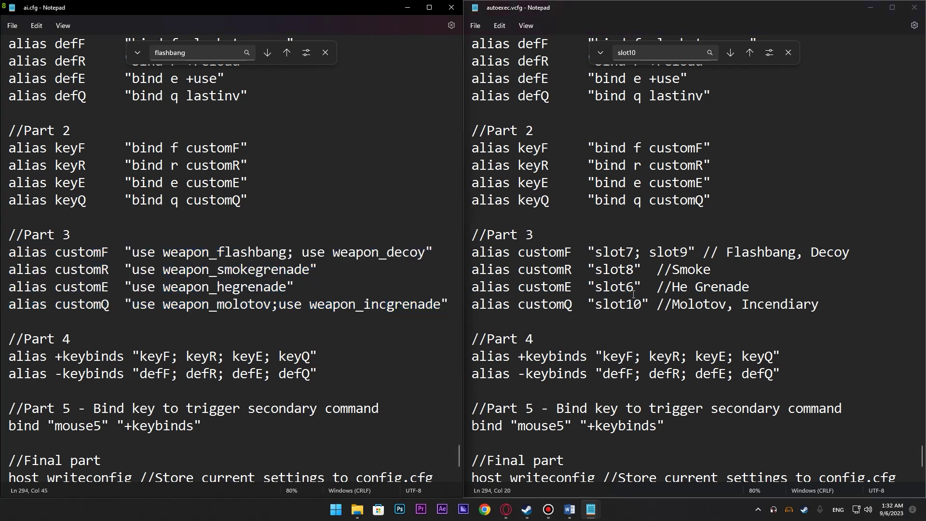
Close ai.cfg, switch to Steam and launch Counter-Strike: Global Offensive.
{"action": "left_click", "coordinate": [451, 8]}
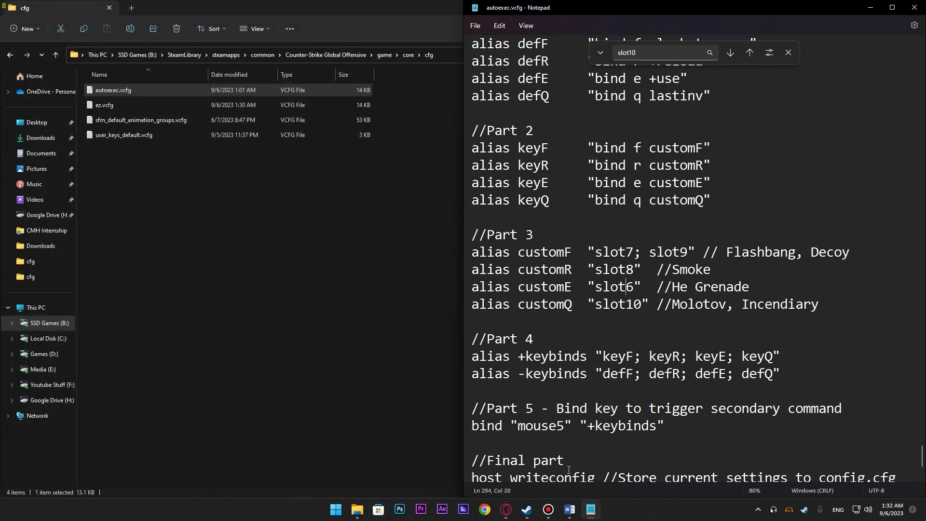
{"action": "left_click", "coordinate": [527, 510]}
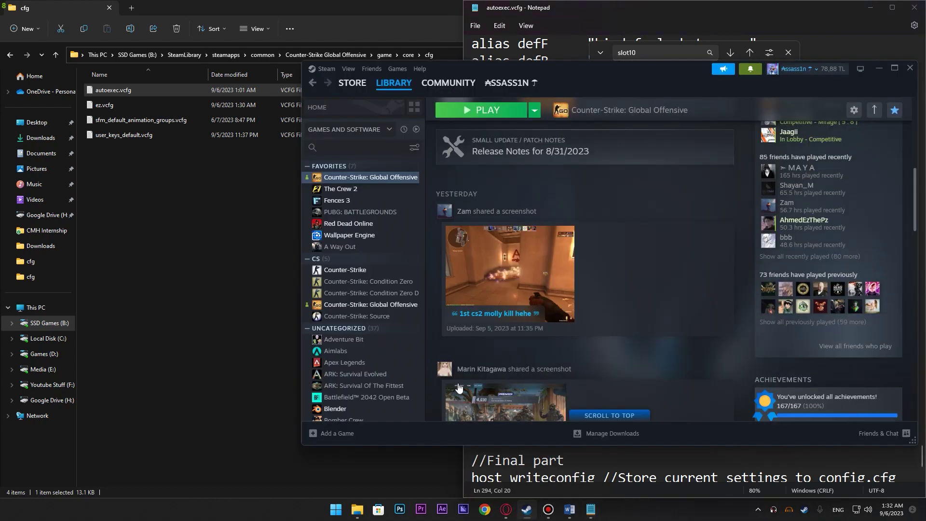
{"action": "left_click", "coordinate": [489, 110]}
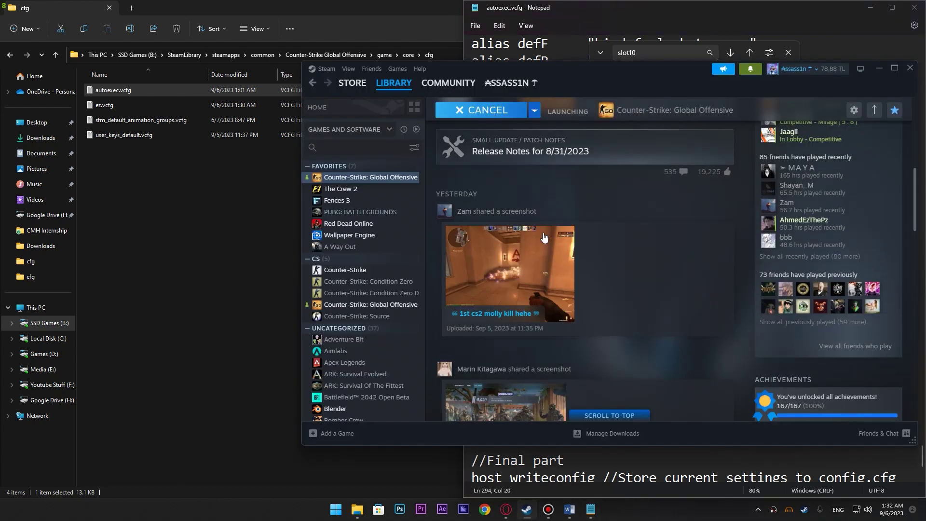
{"action": "left_click", "coordinate": [633, 341]}
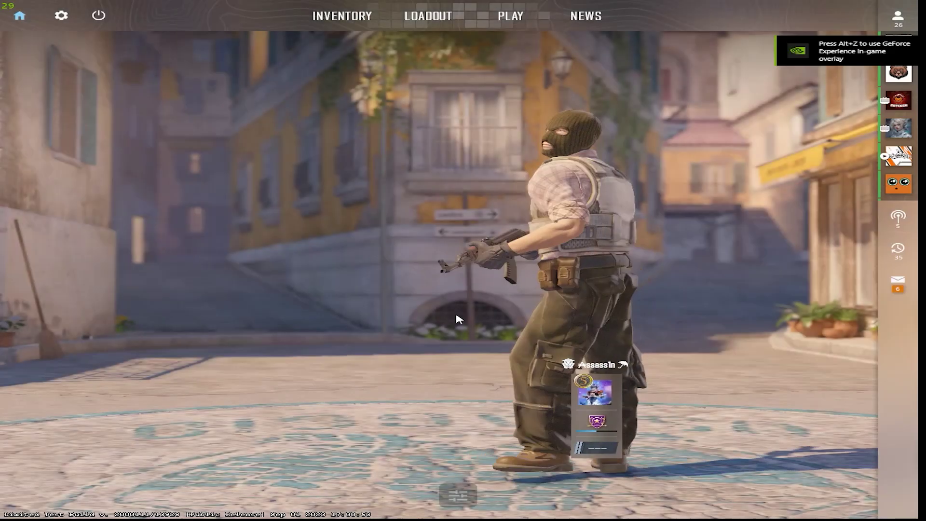
{"action": "key", "text": "grave"}
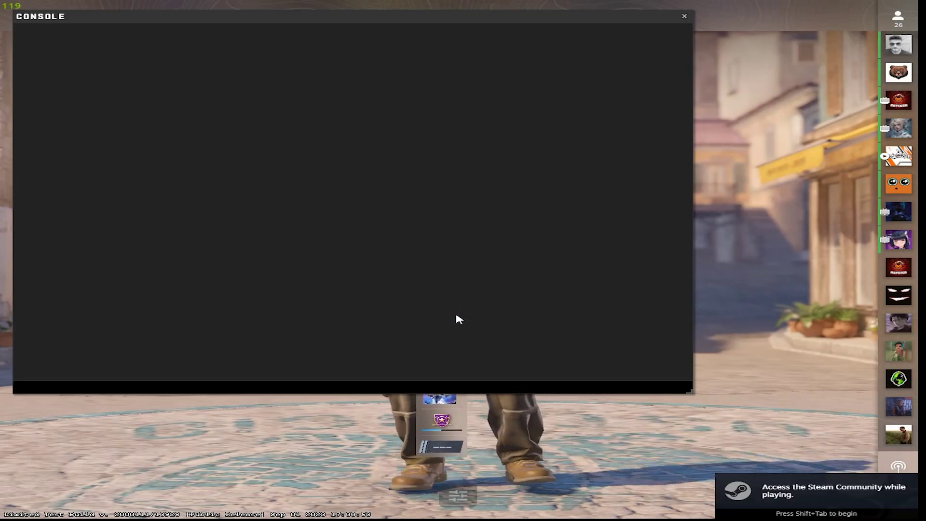
{"action": "type", "text": "exec"}
{"action": "key", "text": "grave"}
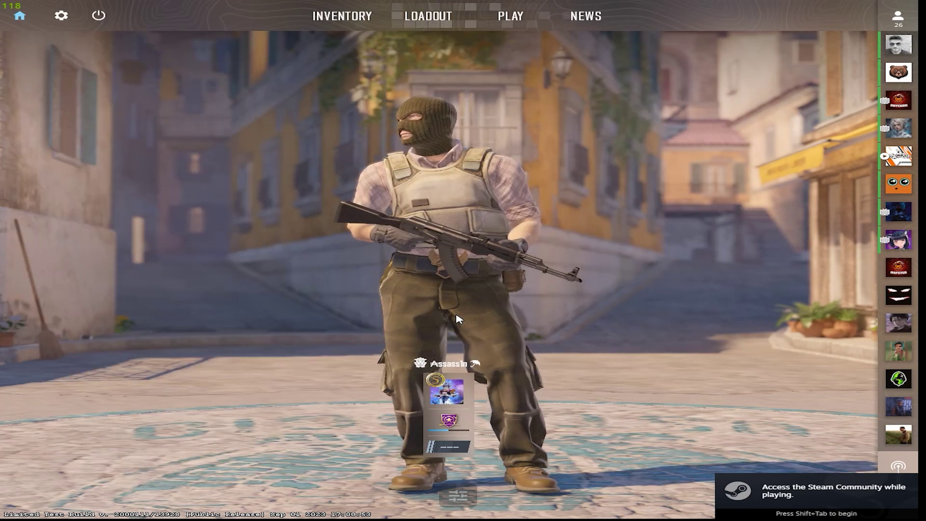
Set the Main Menu Volume to 0% in the game's music settings.
{"action": "left_click", "coordinate": [60, 15]}
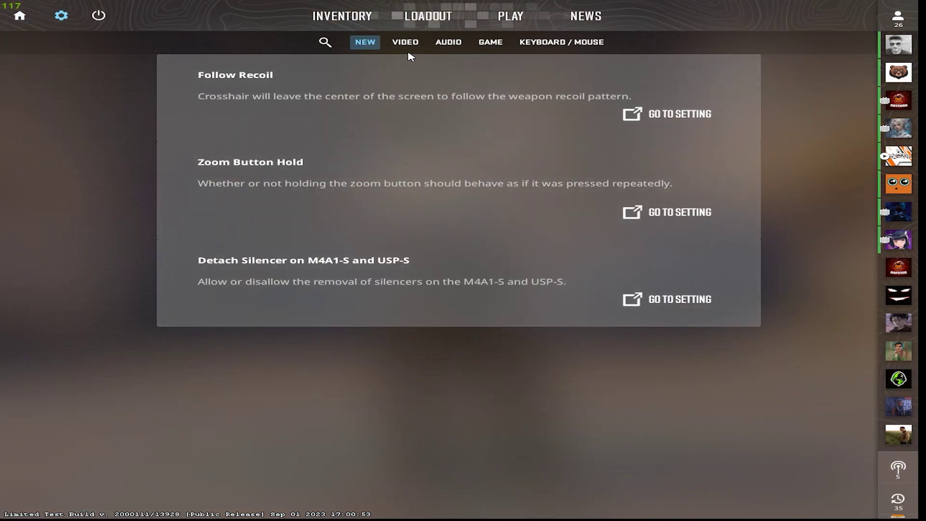
{"action": "left_click", "coordinate": [451, 43]}
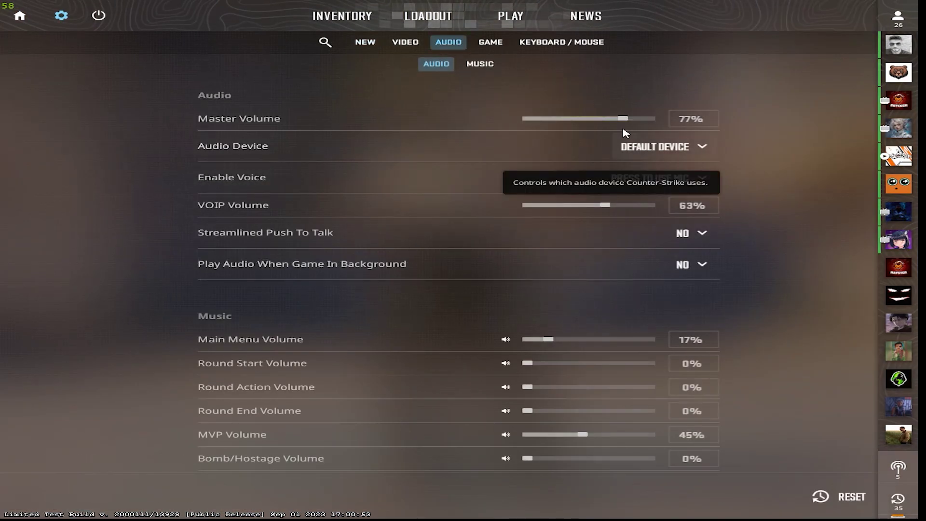
{"action": "left_click", "coordinate": [474, 64]}
{"action": "left_click_drag", "start_coordinate": [554, 251], "coordinate": [429, 254]}
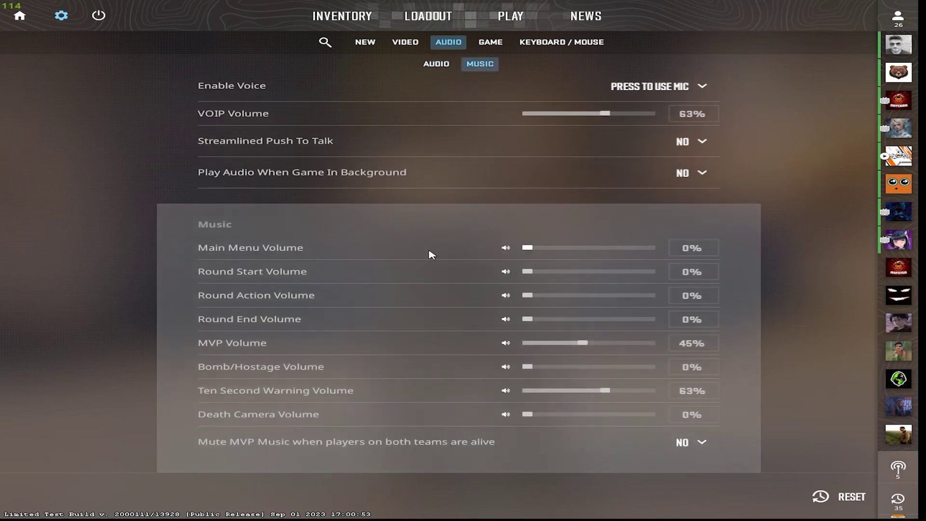
Execute autoexec.vcfg from the game's developer console.
{"action": "key", "text": "grave"}
{"action": "type", "text": "exec"}
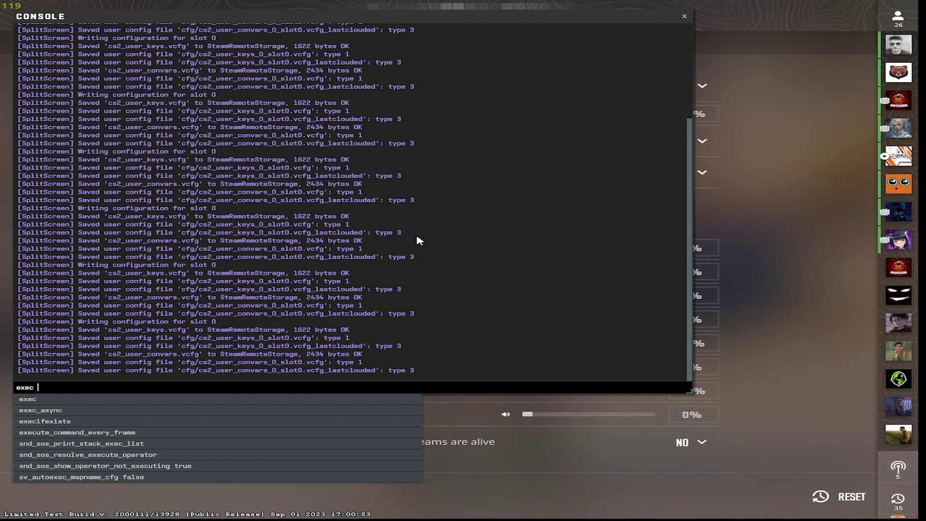
{"action": "type", "text": " auto"}
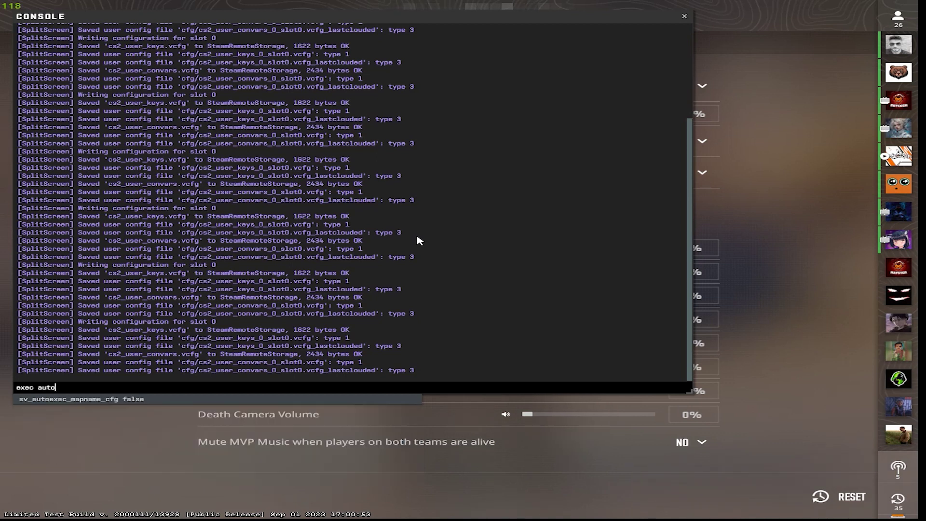
{"action": "type", "text": "exec.v"}
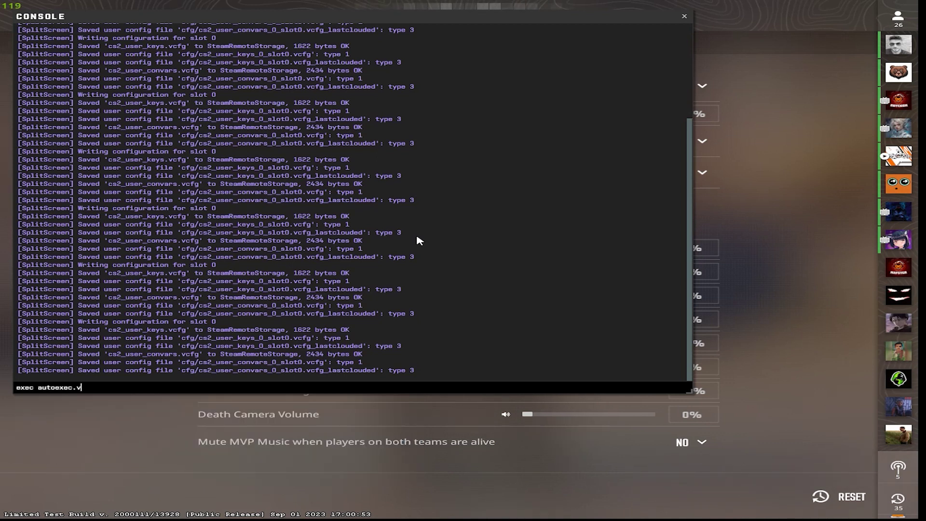
{"action": "type", "text": "cfg"}
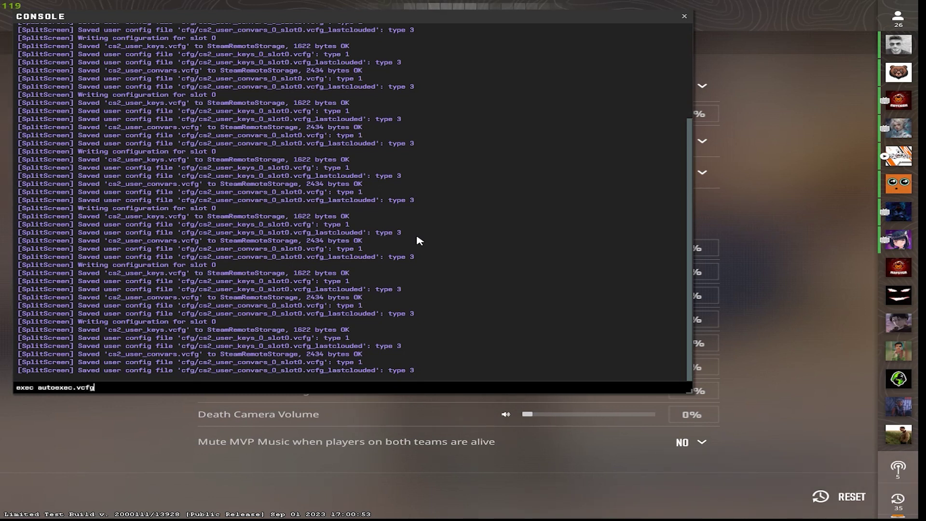
{"action": "key", "text": "ctrl+Left"}
{"action": "key", "text": "ctrl+Left"}
{"action": "key", "text": "shift+Right"}
{"action": "key", "text": "shift+Right"}
{"action": "key", "text": "shift+Right"}
{"action": "key", "text": "shift+Right"}
{"action": "key", "text": "shift+Right"}
{"action": "key", "text": "shift+Right"}
{"action": "key", "text": "shift+Right"}
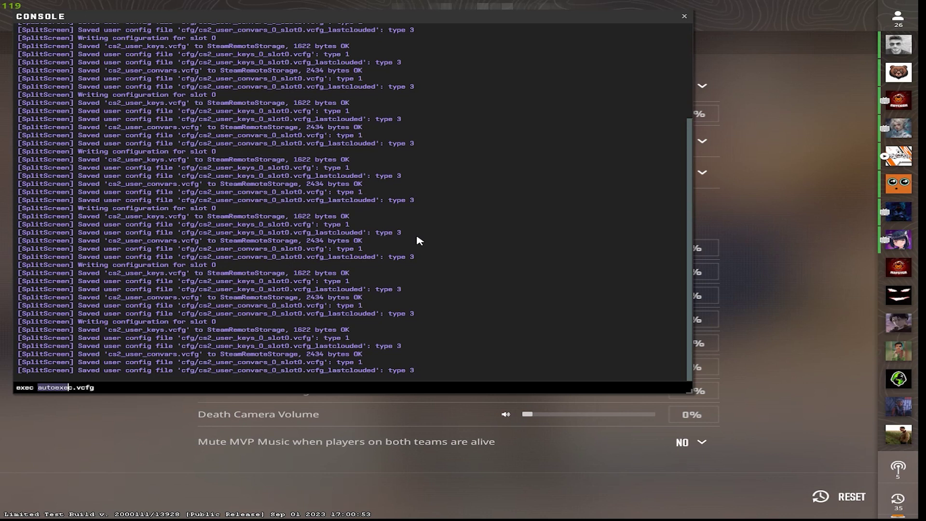
{"action": "key", "text": "shift+End"}
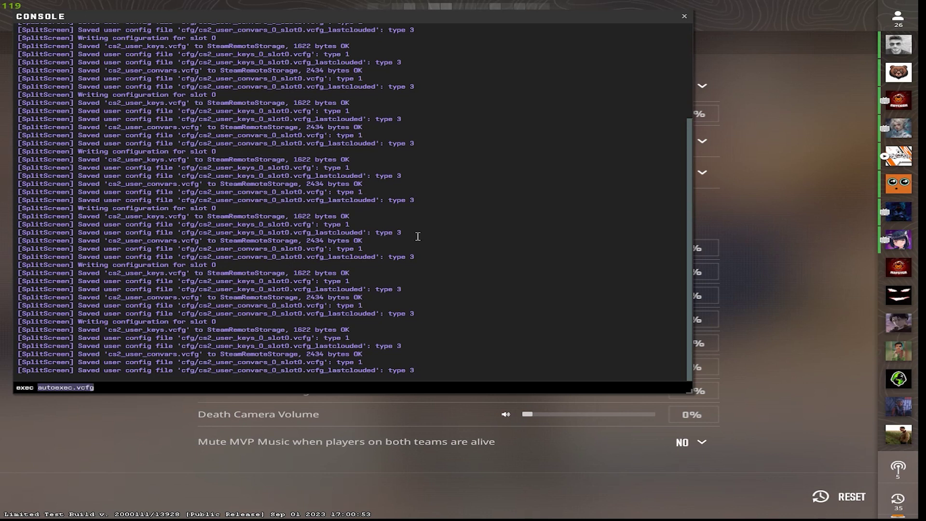
{"action": "key", "text": "Return"}
Review the console output for loaded config sections and unknown commands, and close the console.
{"action": "scroll", "coordinate": [381, 216], "scroll_direction": "up", "scroll_amount": 6}
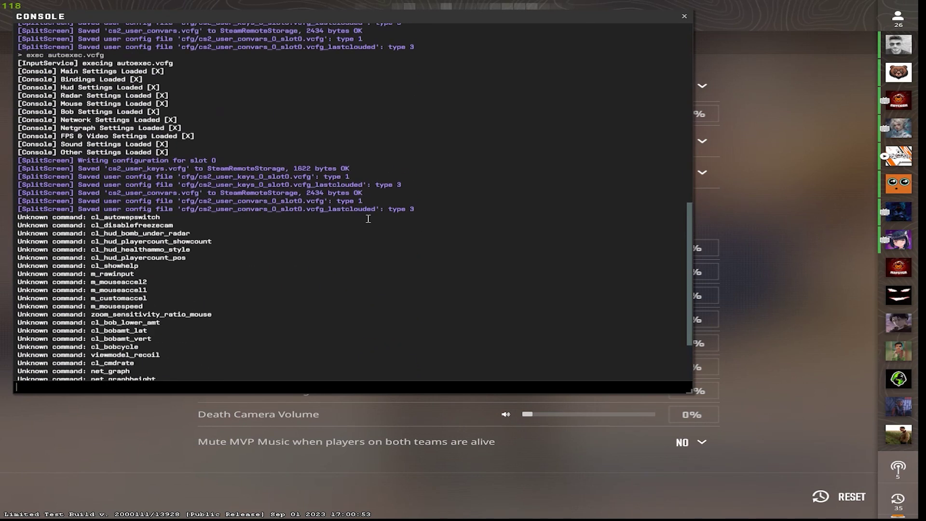
{"action": "left_click_drag", "start_coordinate": [98, 204], "coordinate": [6, 133]}
{"action": "scroll", "coordinate": [282, 311], "scroll_direction": "down", "scroll_amount": 6}
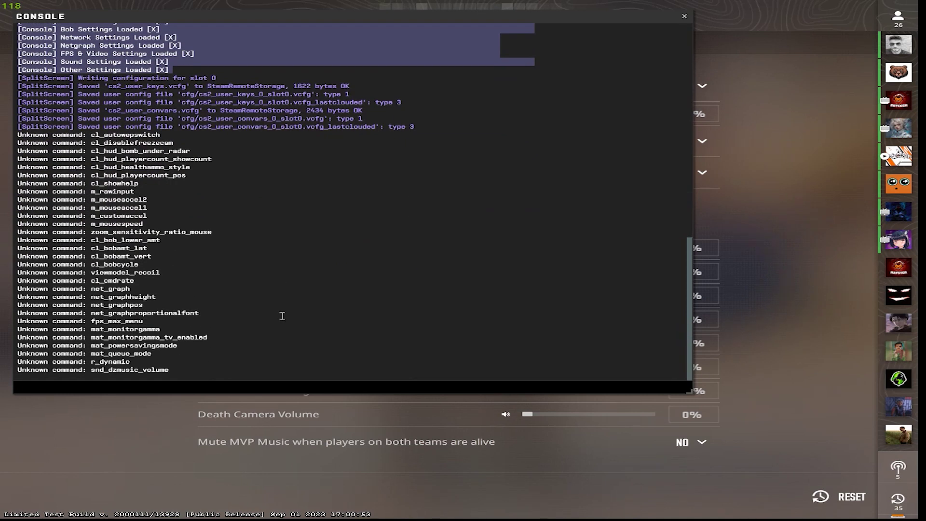
{"action": "left_click_drag", "start_coordinate": [173, 369], "coordinate": [7, 137]}
{"action": "key", "text": "grave"}
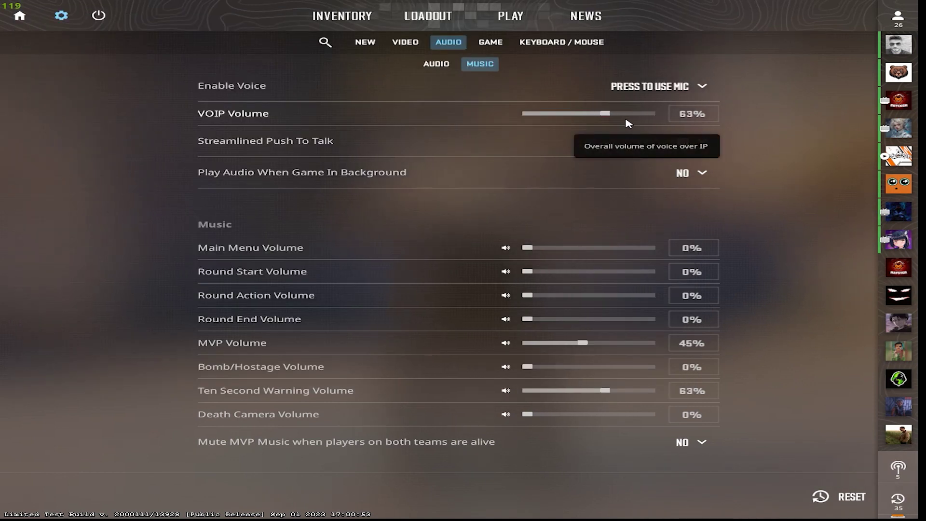
Set the Main Menu Volume to 1% and start a Competitive practice match on Inferno with Grenade Camera enabled.
{"action": "left_click", "coordinate": [530, 248]}
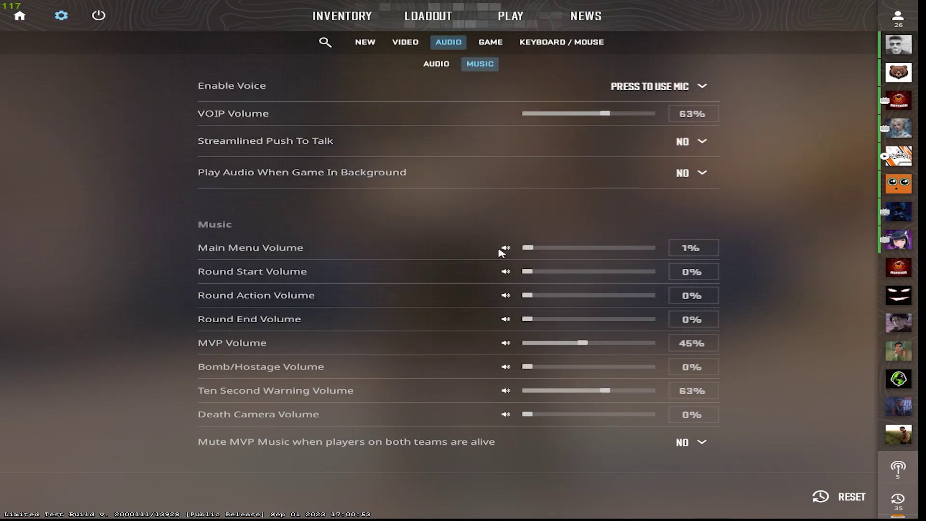
{"action": "left_click", "coordinate": [510, 16]}
{"action": "left_click", "coordinate": [499, 43]}
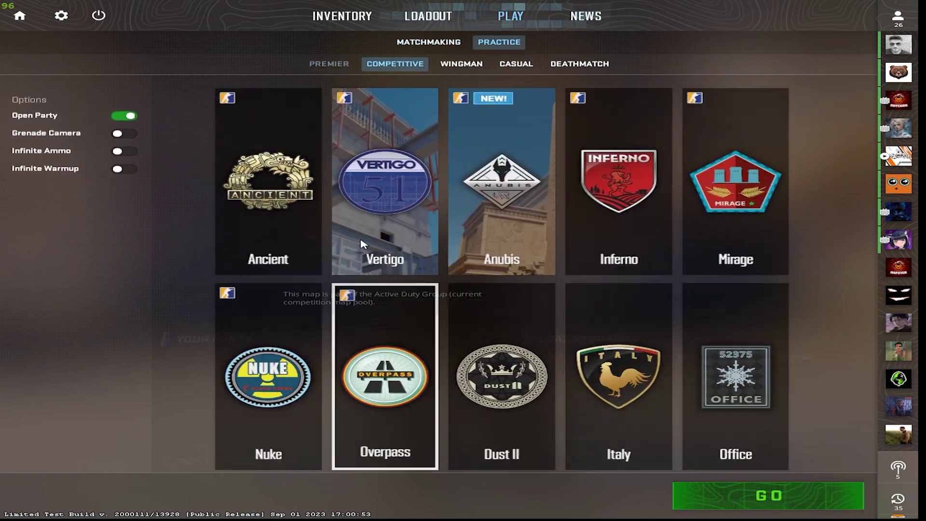
{"action": "left_click", "coordinate": [124, 133]}
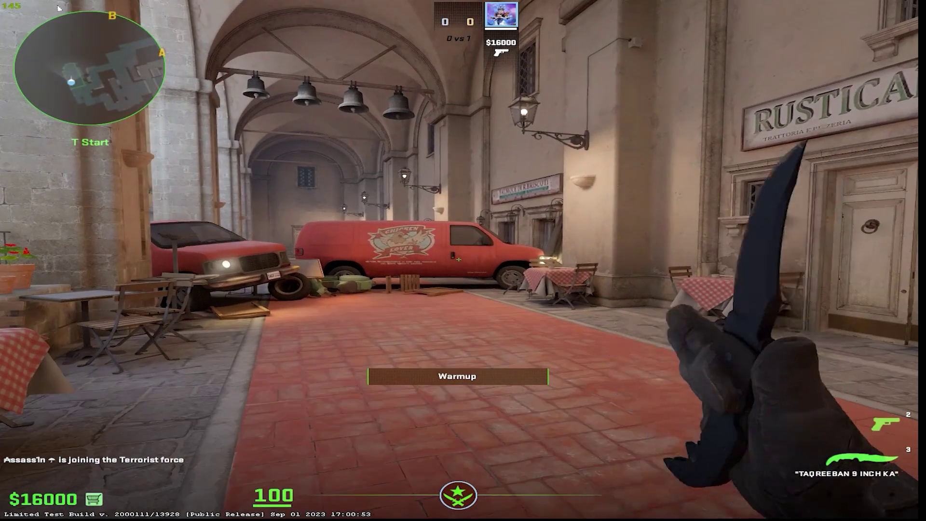
Test the custom buy binds in the match by purchasing an AK-47, a Desert Eagle and Kevlar with helmet.
{"action": "key", "text": "F3"}
{"action": "key", "text": "F4"}
{"action": "key", "text": "F1"}
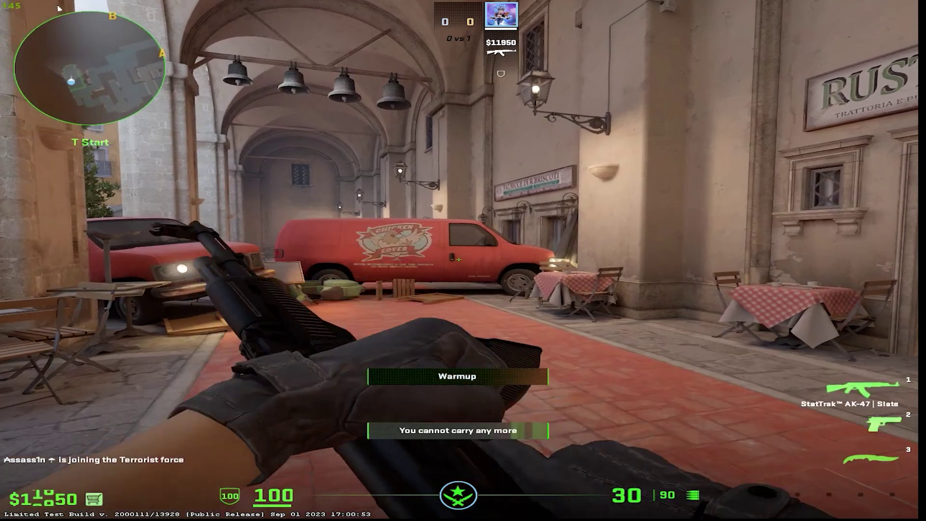
{"action": "key", "text": "F5"}
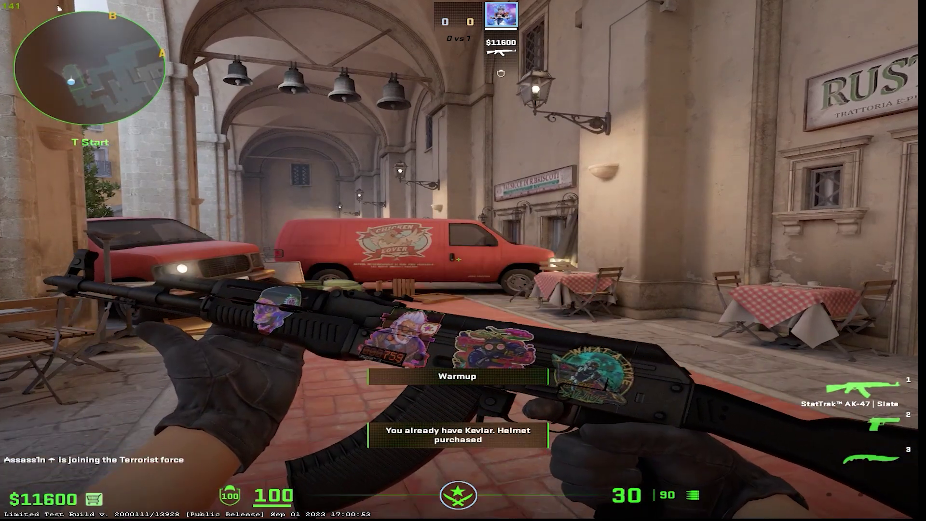
Test weapon switching between the knife and the AK-47, inspecting the knife.
{"action": "key", "text": "3"}
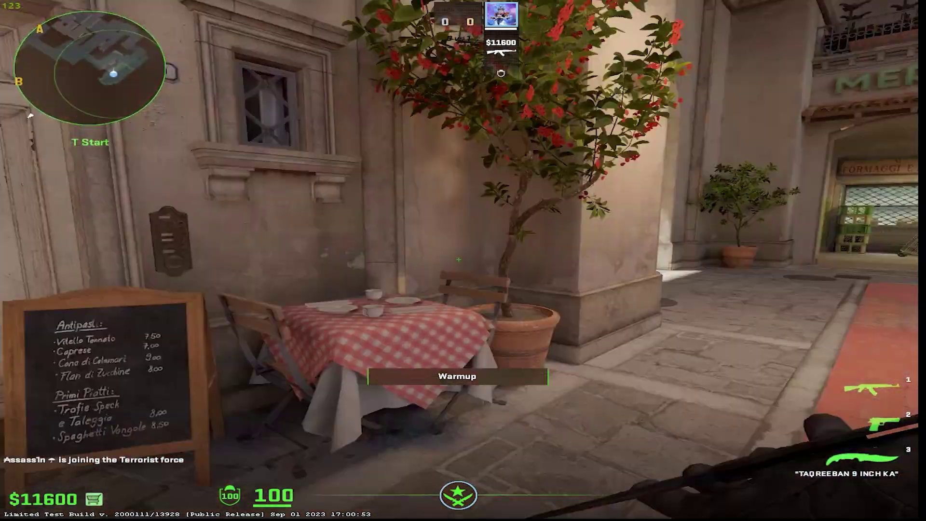
{"action": "key", "text": "f"}
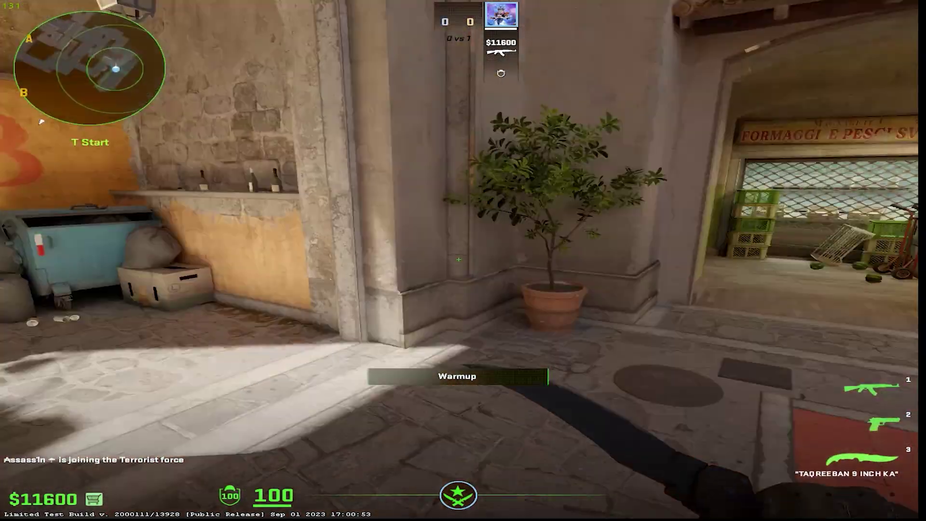
{"action": "key", "text": "1"}
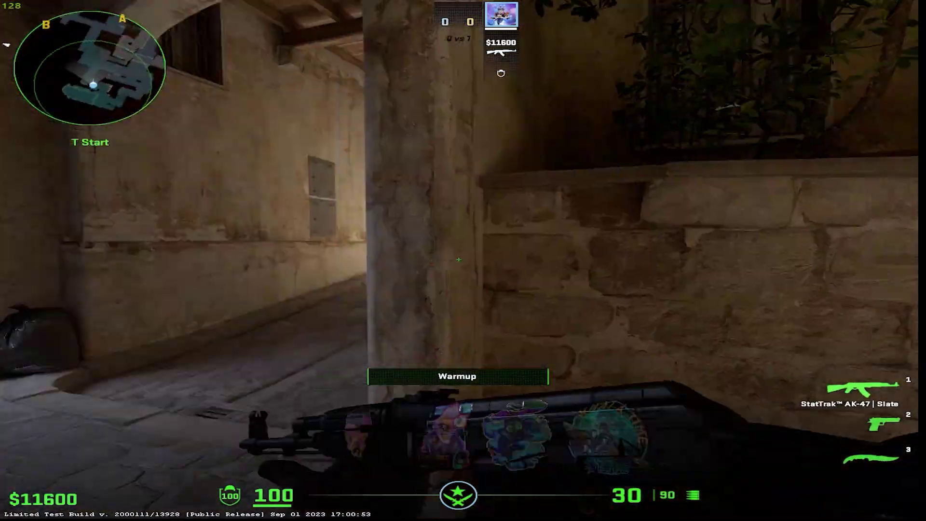
{"action": "key", "text": "3"}
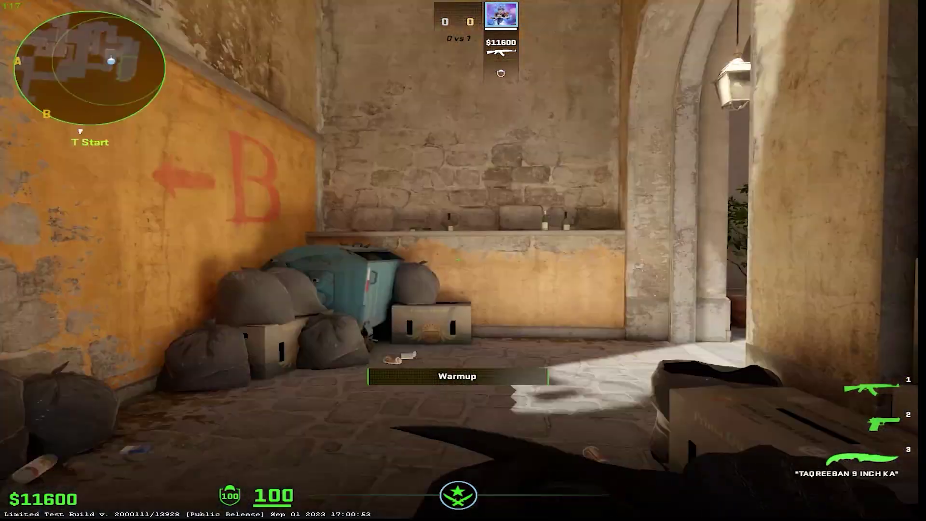
{"action": "key", "text": "f"}
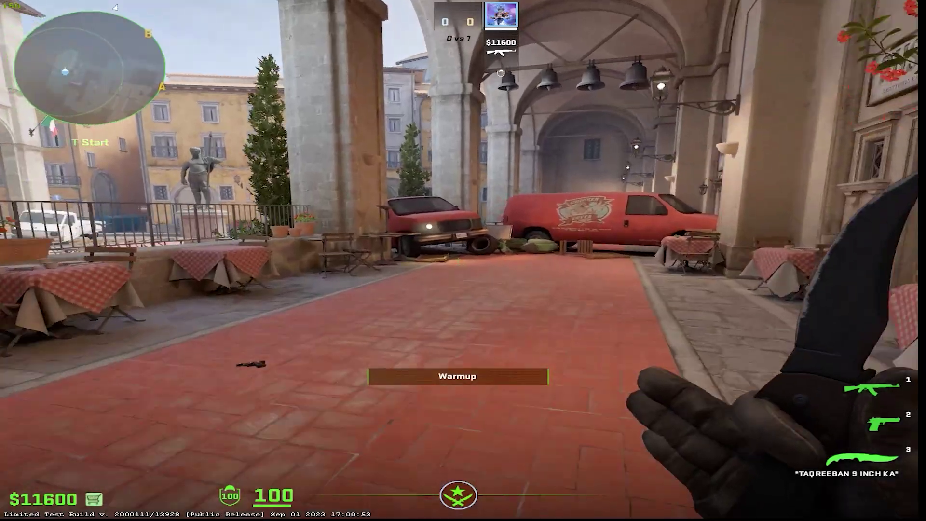
Buy a flashbang, smoke grenade, high explosive grenade and Molotov from the buy menu.
{"action": "key", "text": "b"}
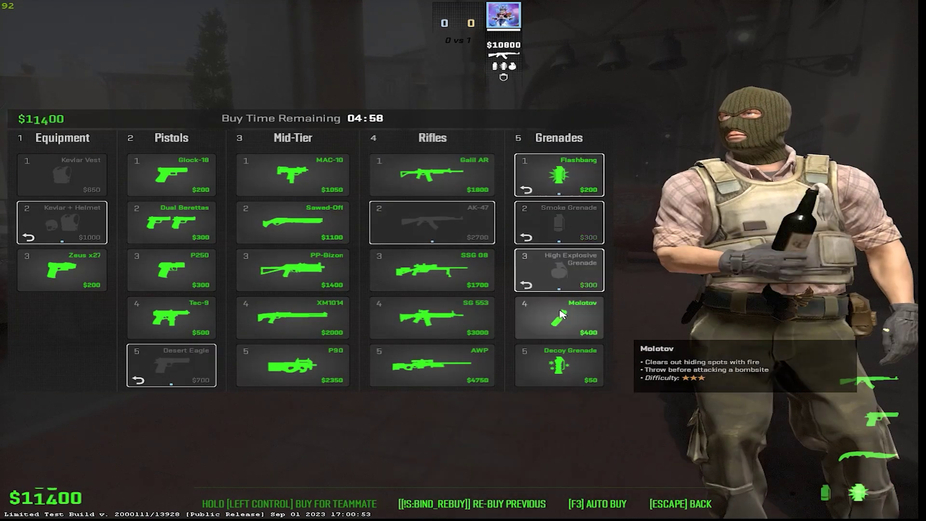
{"action": "left_click", "coordinate": [561, 315]}
{"action": "key", "text": "b"}
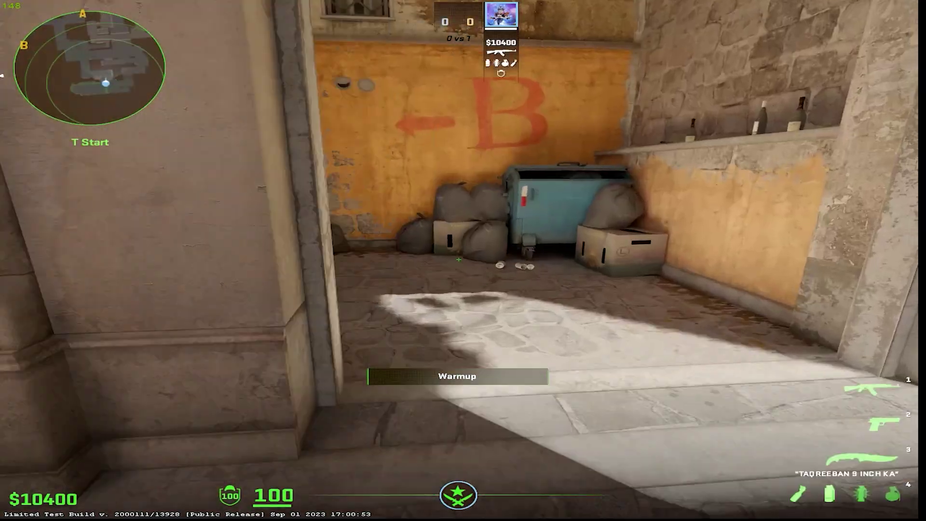
Walk to Lower Mid and test the grenade binds by equipping the smoke, high explosive grenade and Molotov, finishing on the knife.
{"action": "key", "text": "w"}
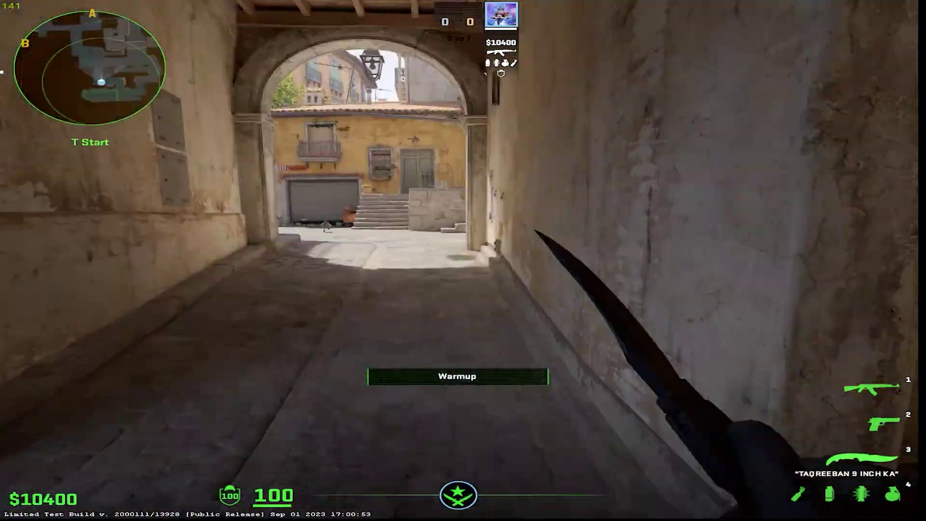
{"action": "key", "text": "w"}
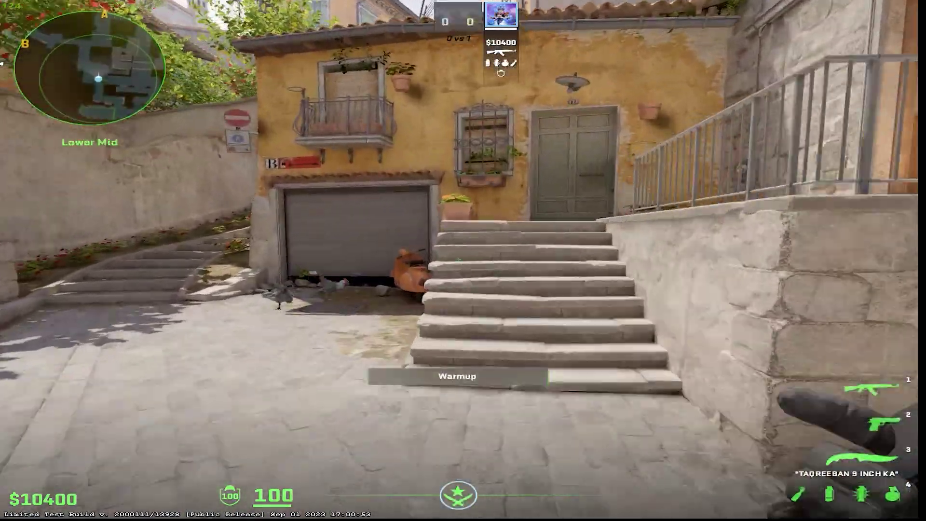
{"action": "key", "text": "w"}
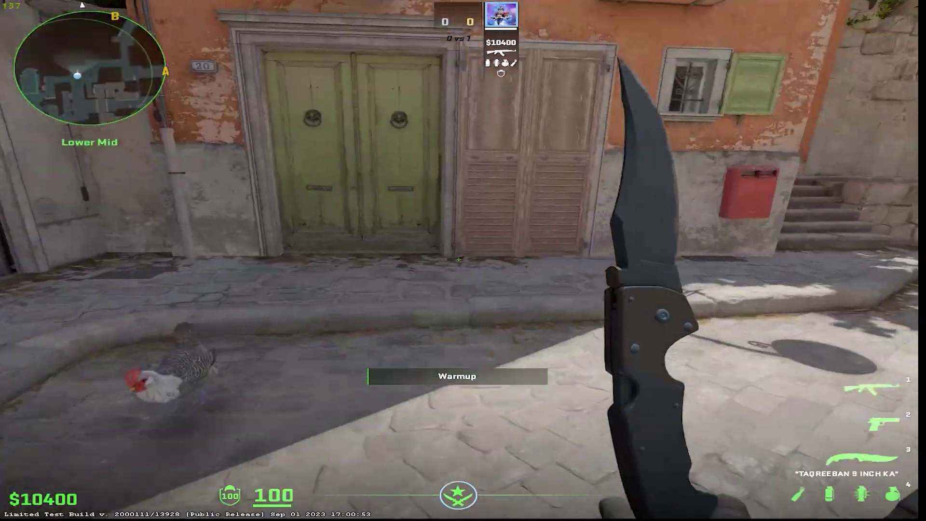
{"action": "key", "text": "4"}
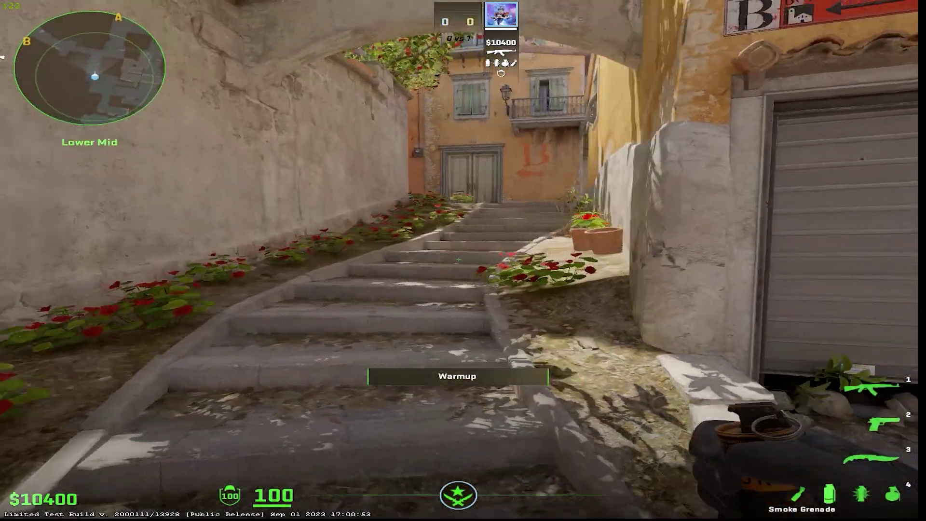
{"action": "mouse_move", "coordinate": [459, 260]}
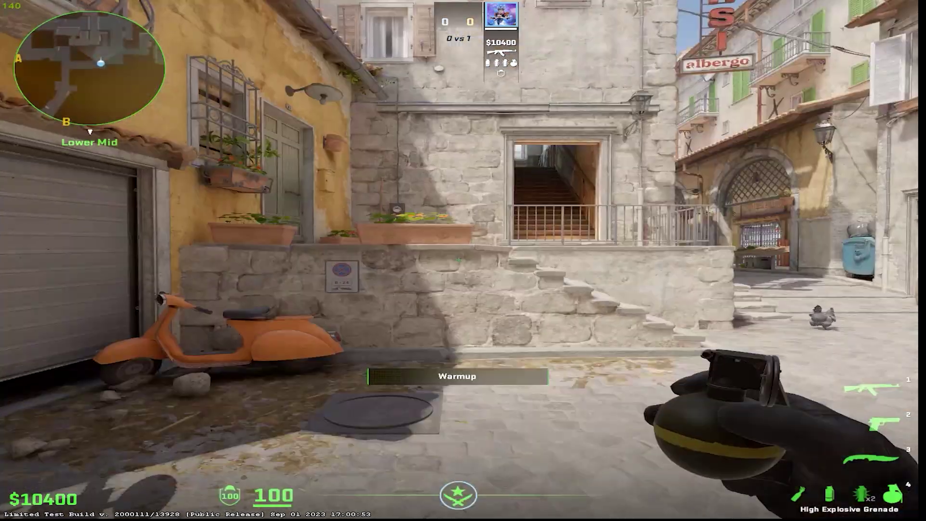
{"action": "key", "text": "4"}
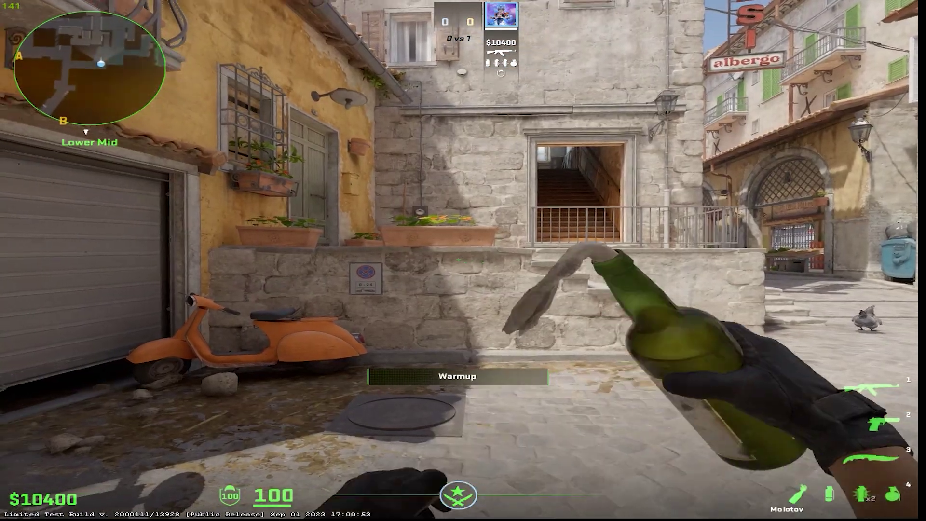
{"action": "key", "text": "3"}
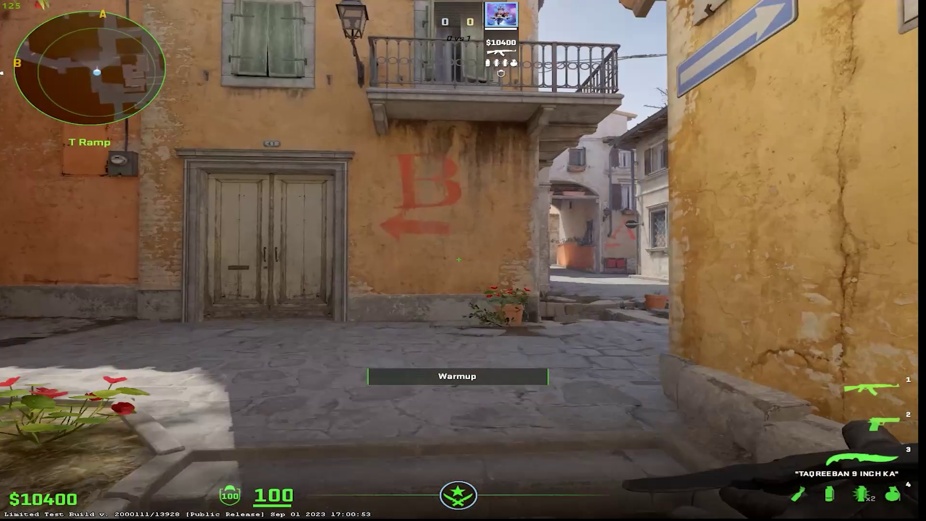
{"action": "key", "text": "w"}
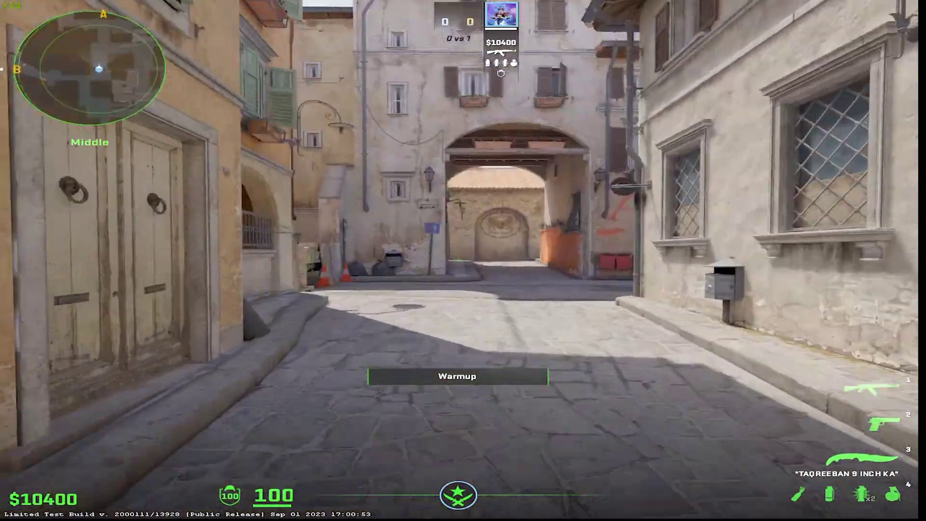
{"action": "key", "text": "w"}
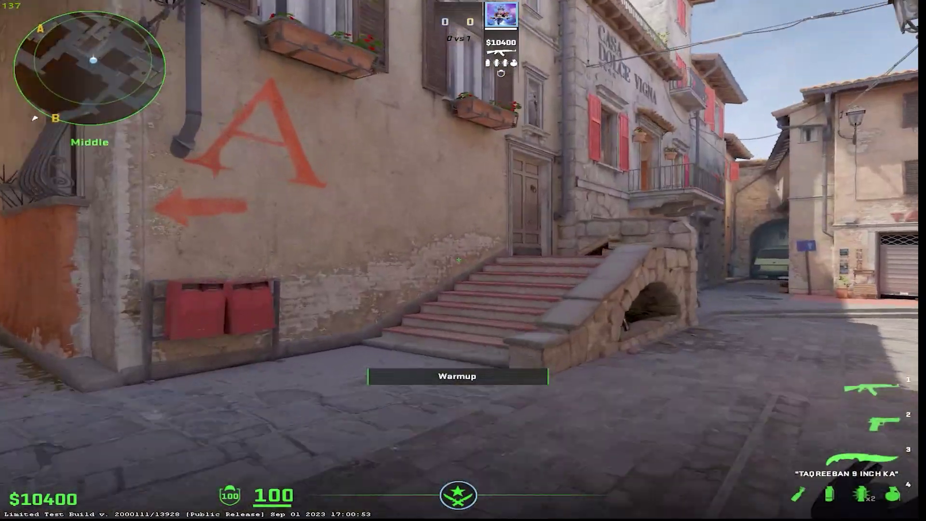
{"action": "key", "text": "w"}
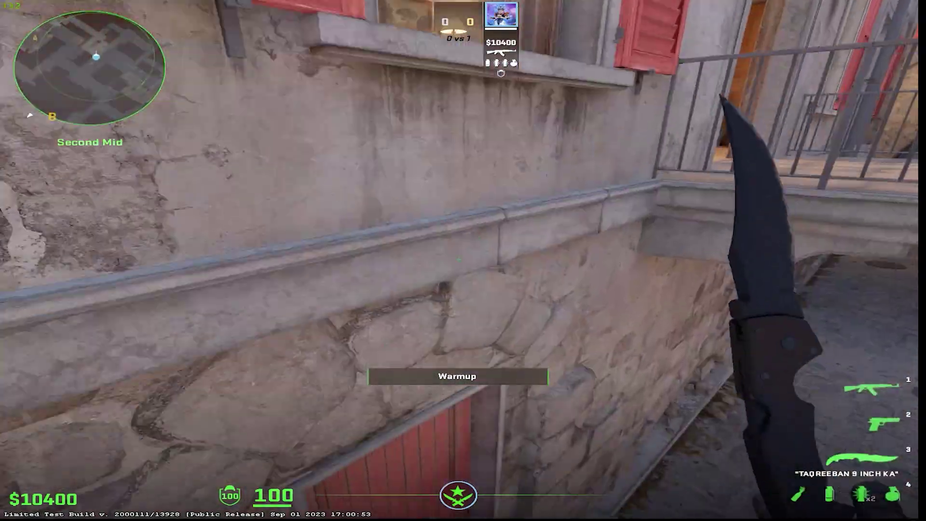
{"action": "key", "text": "w"}
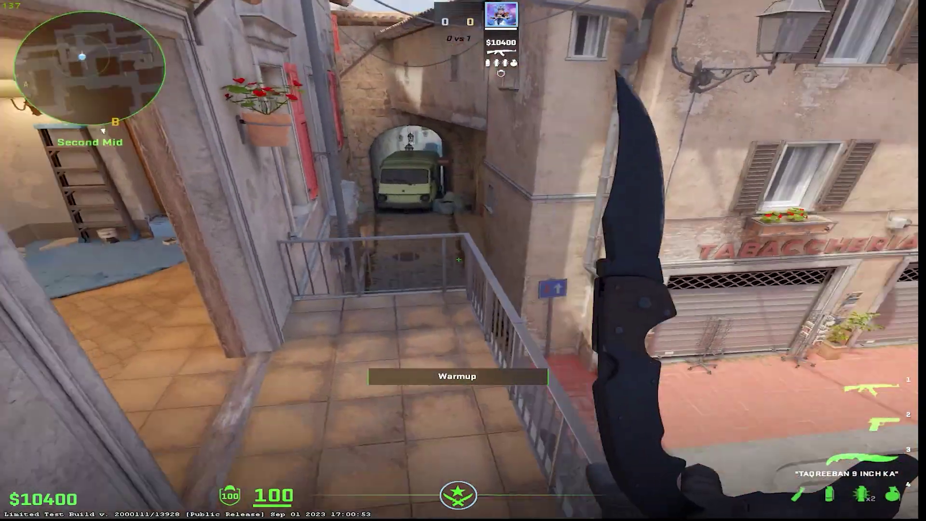
{"action": "key", "text": "w"}
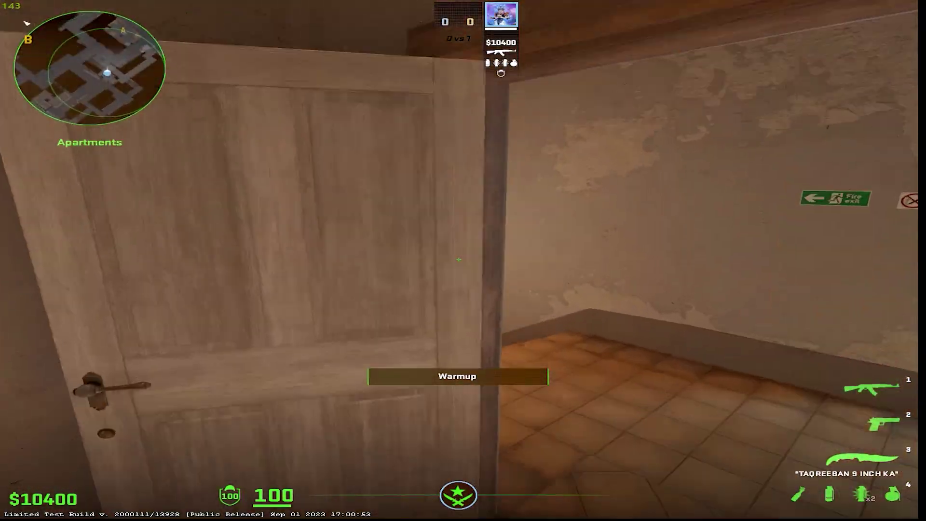
{"action": "key", "text": "w"}
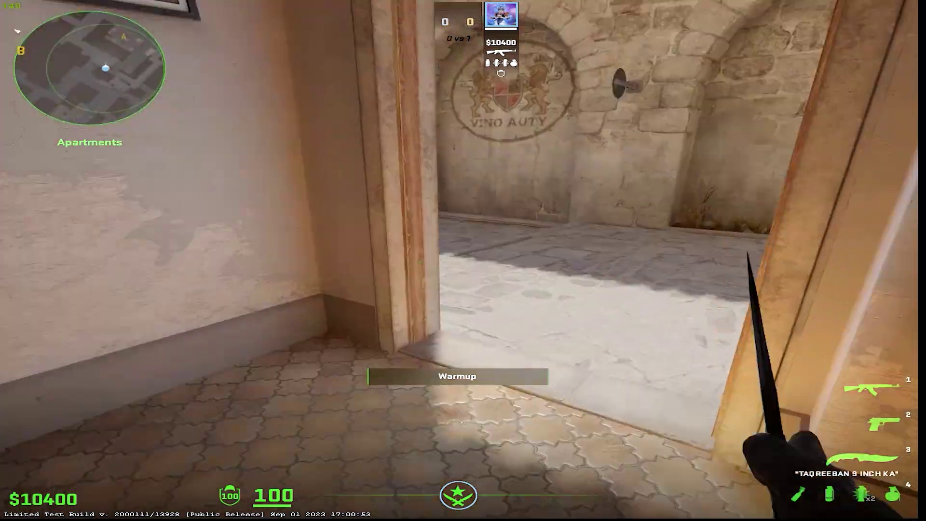
{"action": "key", "text": "w"}
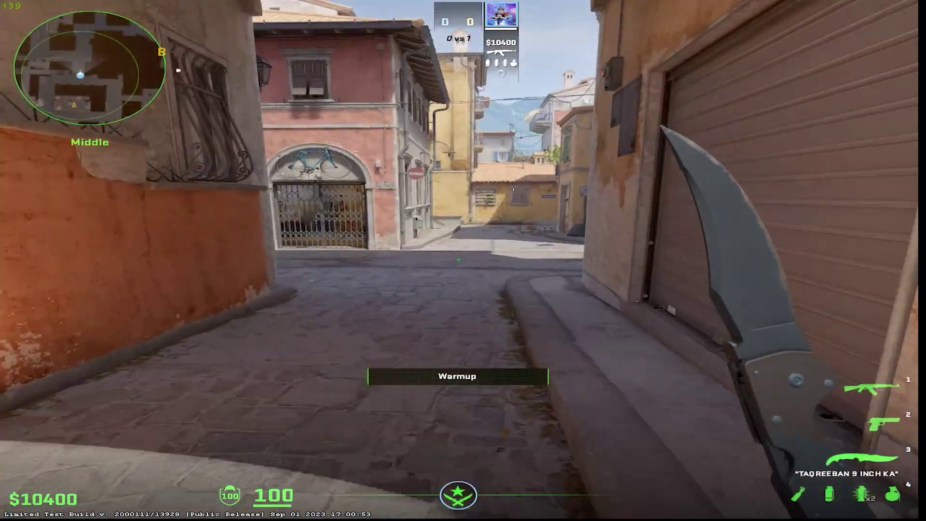
{"action": "key", "text": "w"}
{"action": "key", "text": "f"}
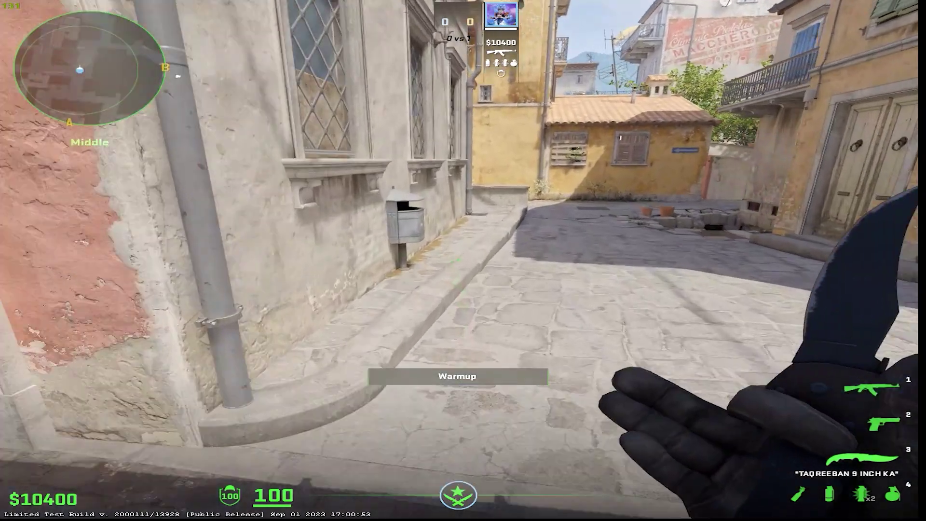